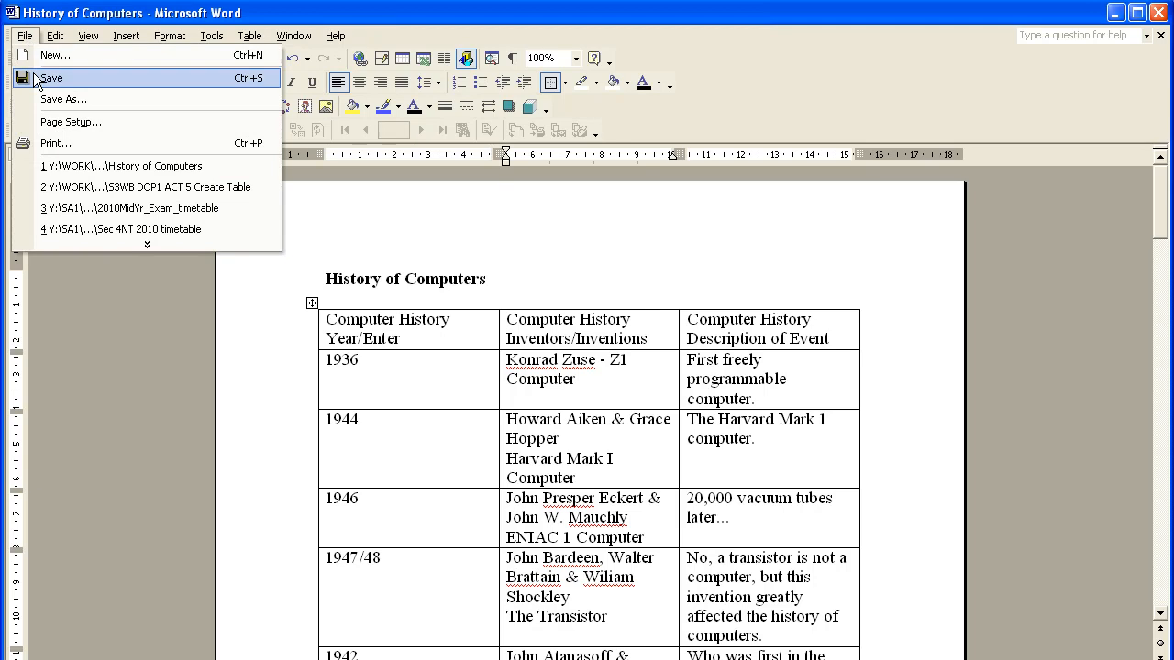
# Step: Save a copy of the History of Computers document in the same folder under the file name reg_name_history
pyautogui.click(63, 99)
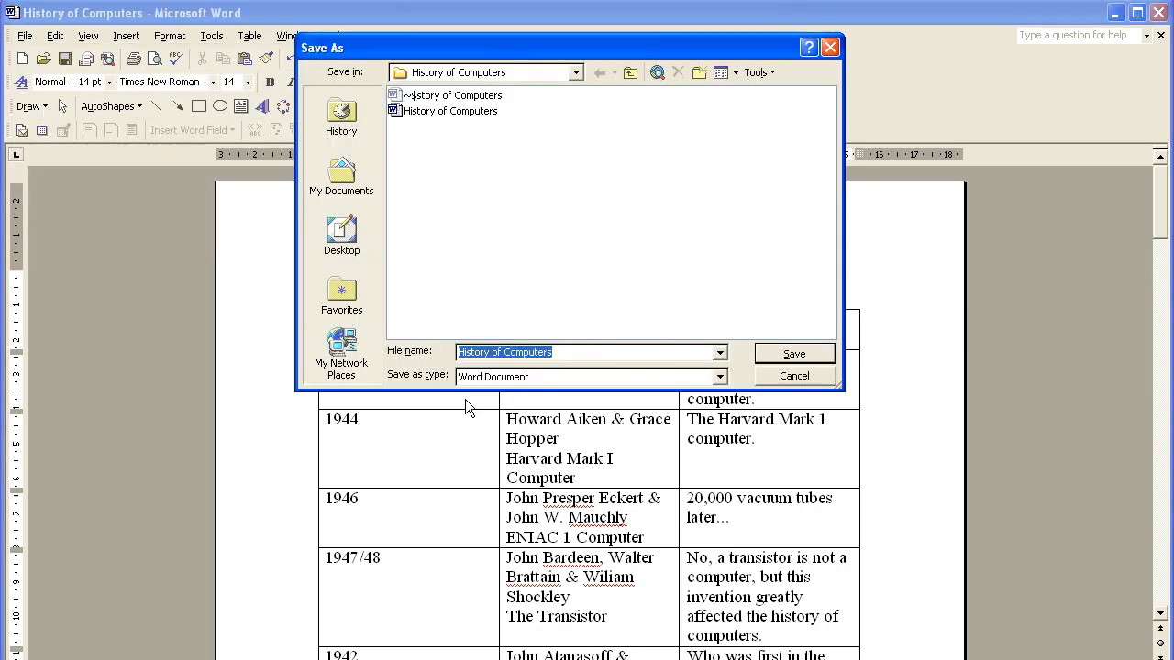
pyautogui.write('reg_name')
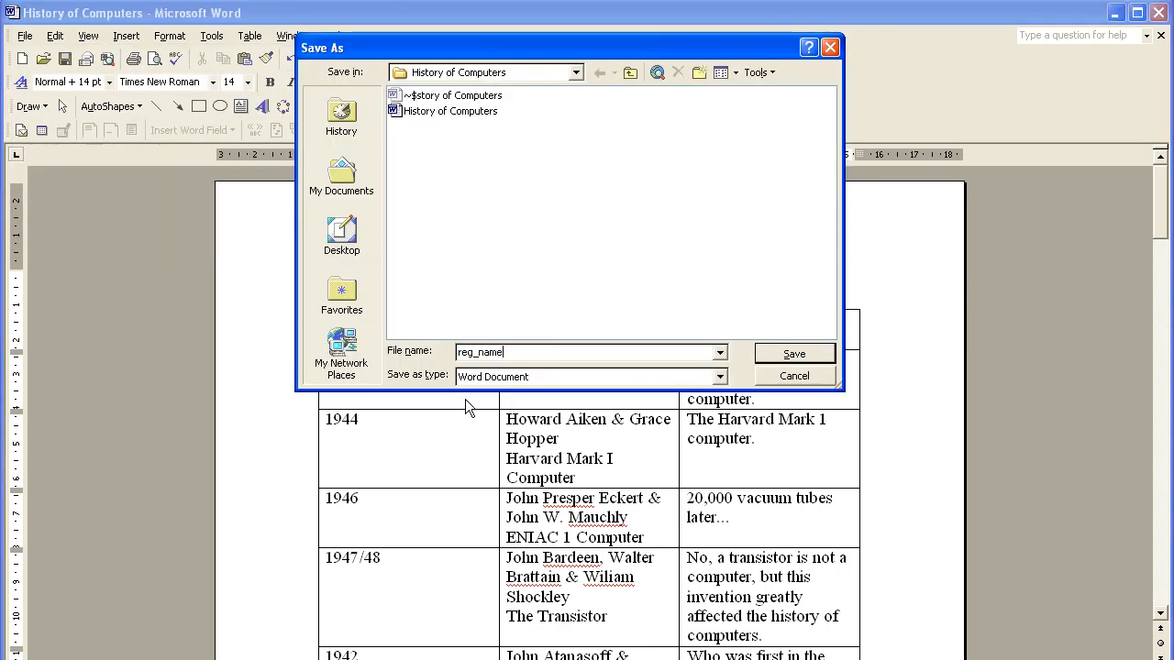
pyautogui.write('_history')
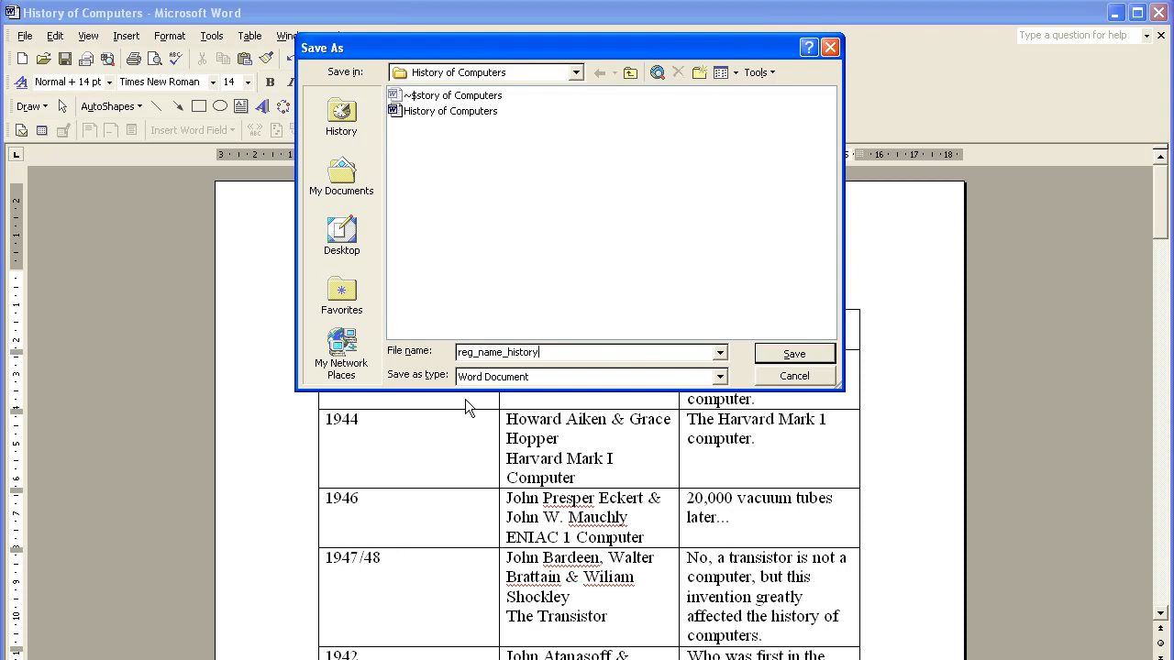
pyautogui.click(817, 354)
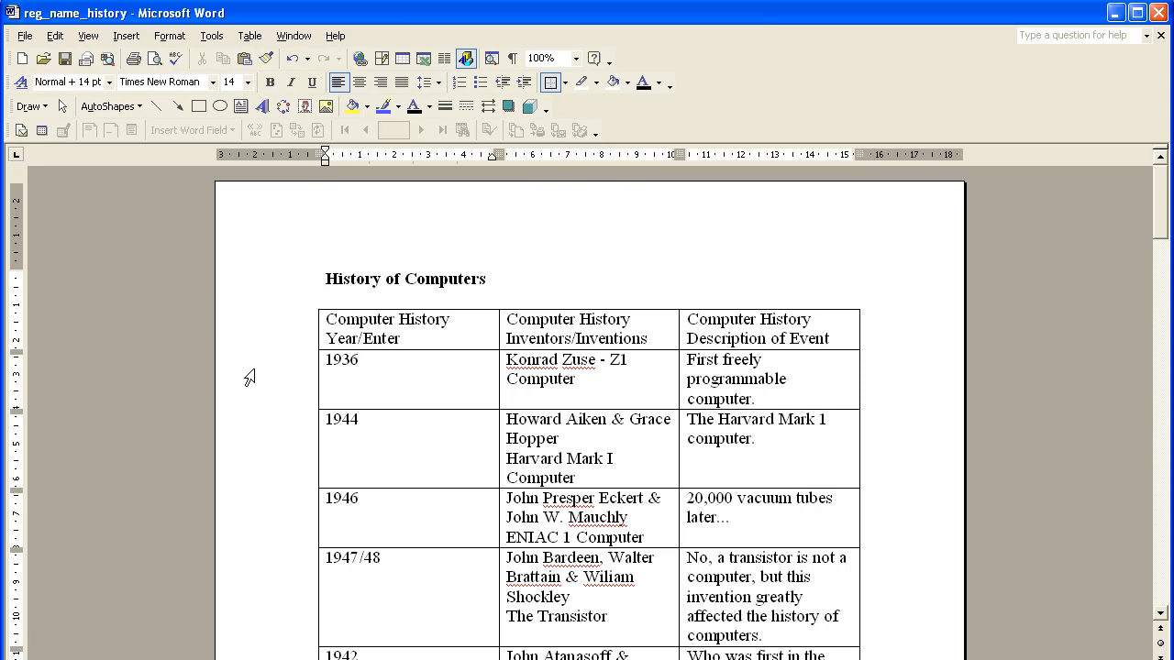
# Step: Select individual table rows one after another from 1936 to 1947/48, return to the 1936 row, and deselect it
pyautogui.click(286, 342)
pyautogui.click(283, 376)
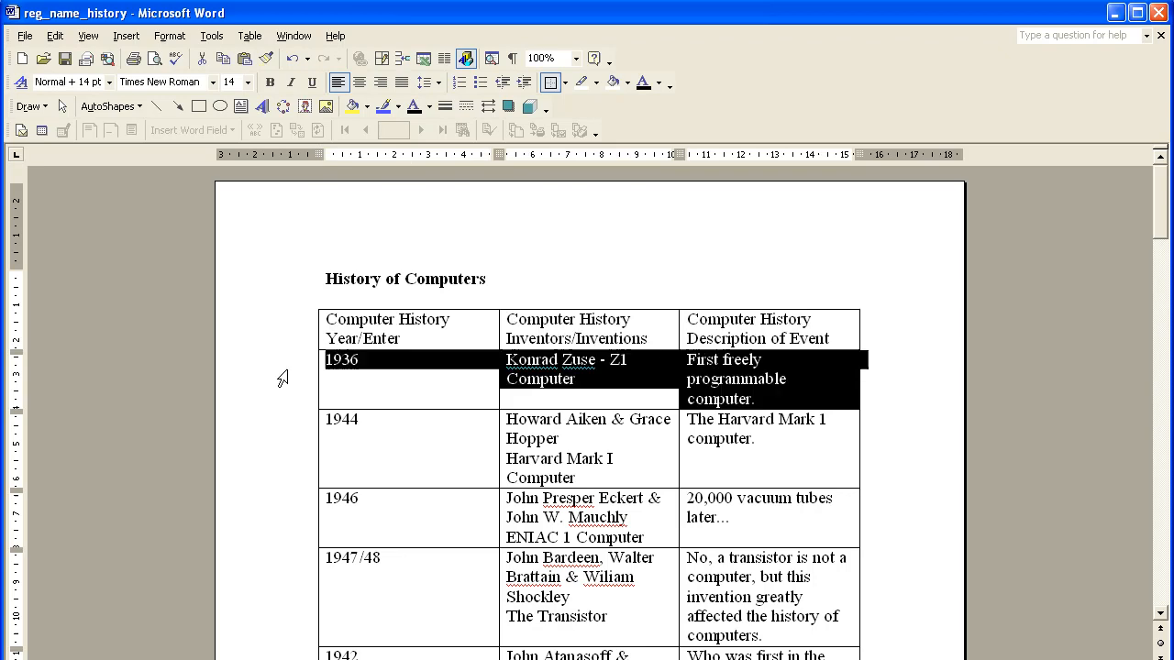
pyautogui.click(283, 438)
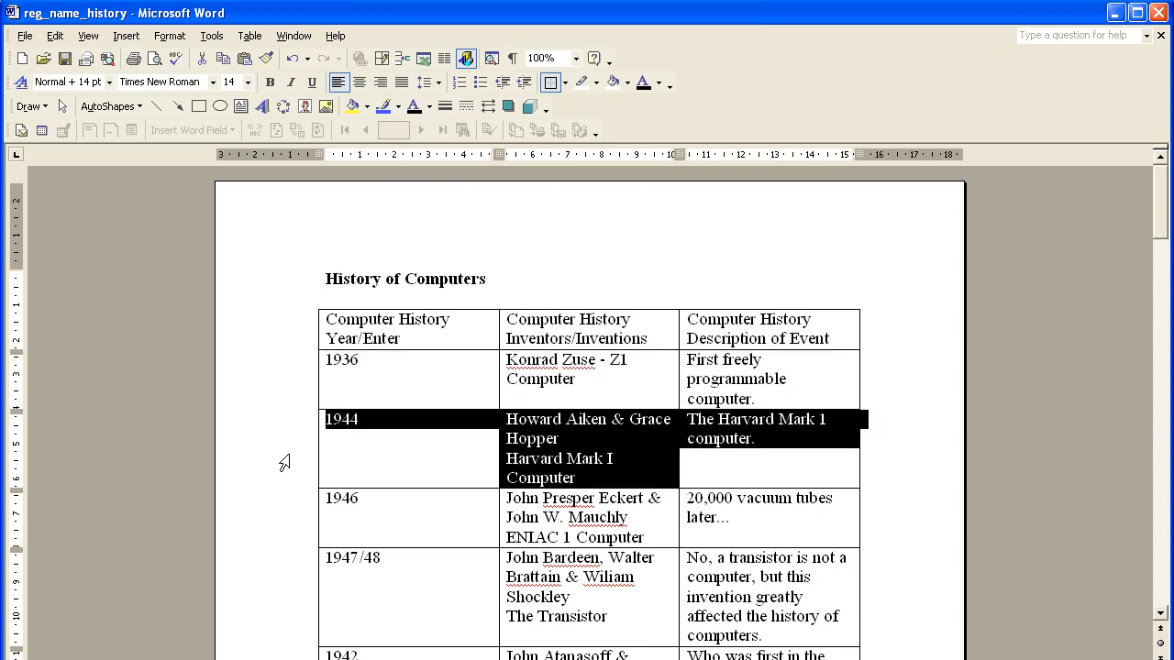
pyautogui.click(284, 532)
pyautogui.click(284, 587)
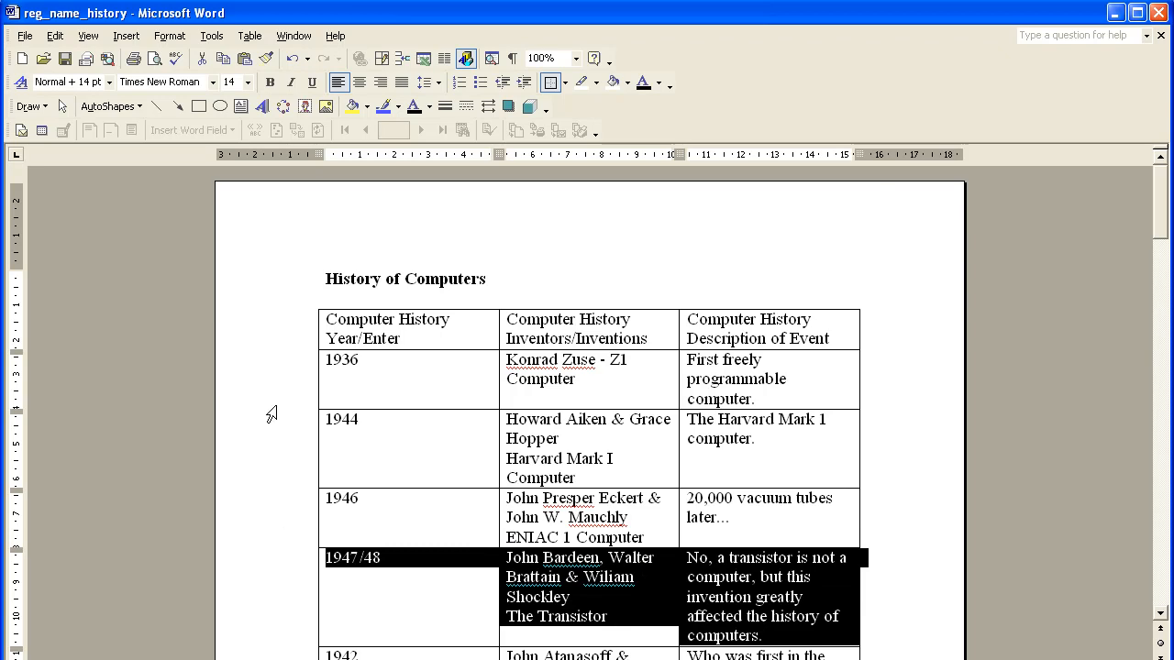
pyautogui.click(275, 342)
pyautogui.click(272, 376)
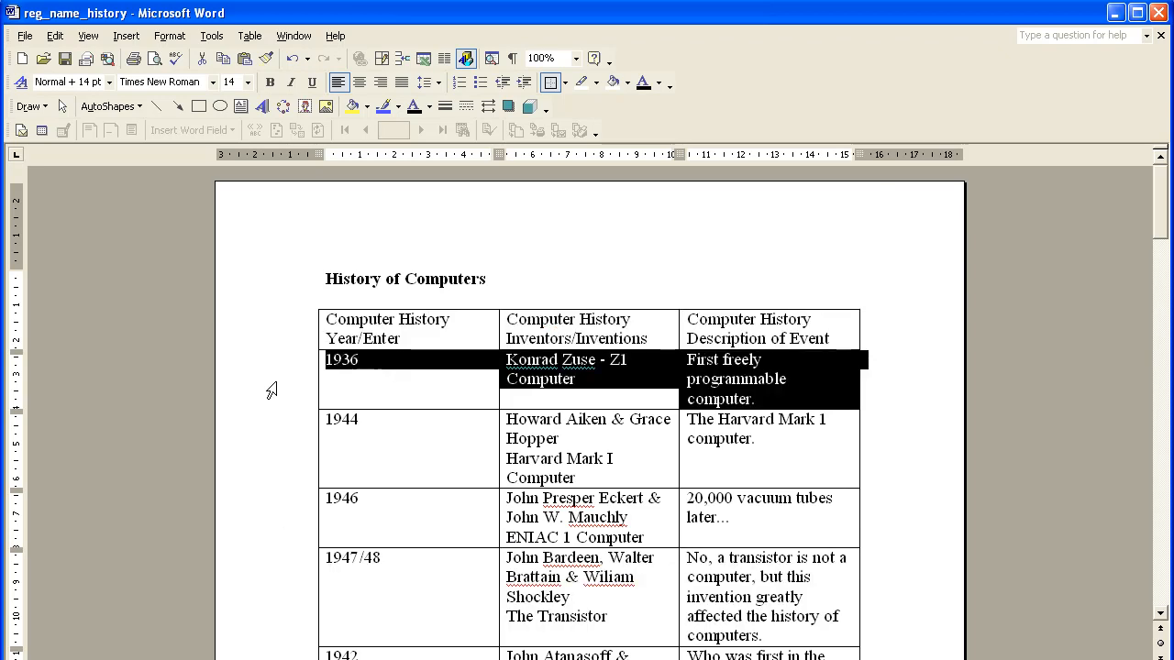
pyautogui.click(374, 338)
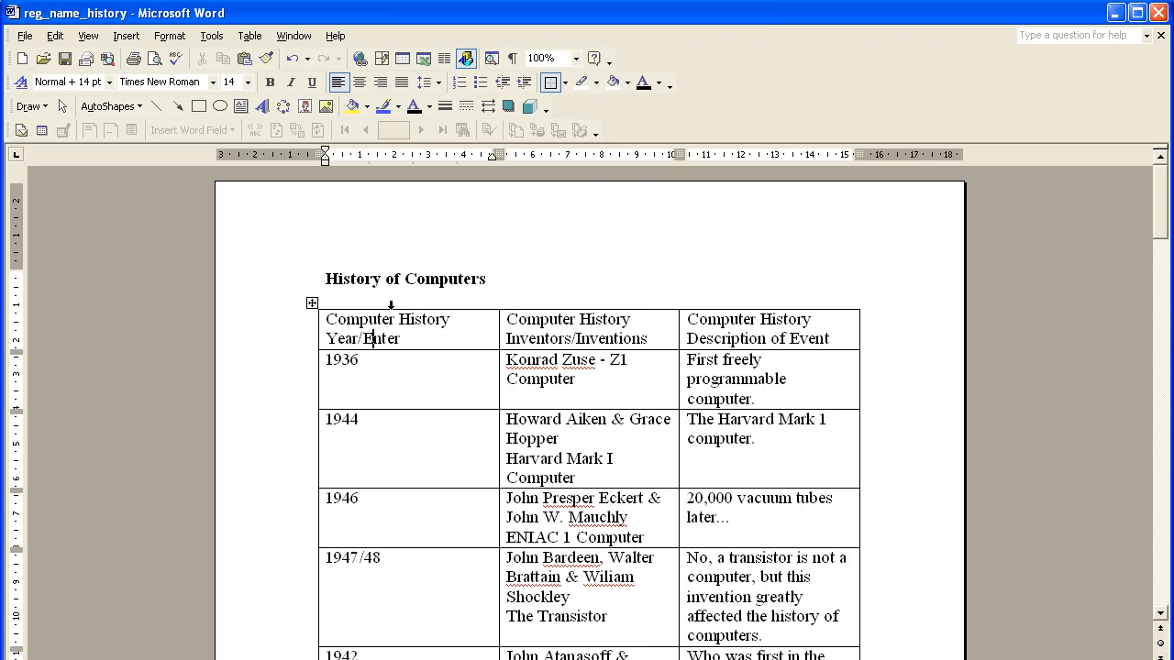
# Step: Select the table's year column, then the Description of Event column, and check how far the column selection extends
pyautogui.click(391, 305)
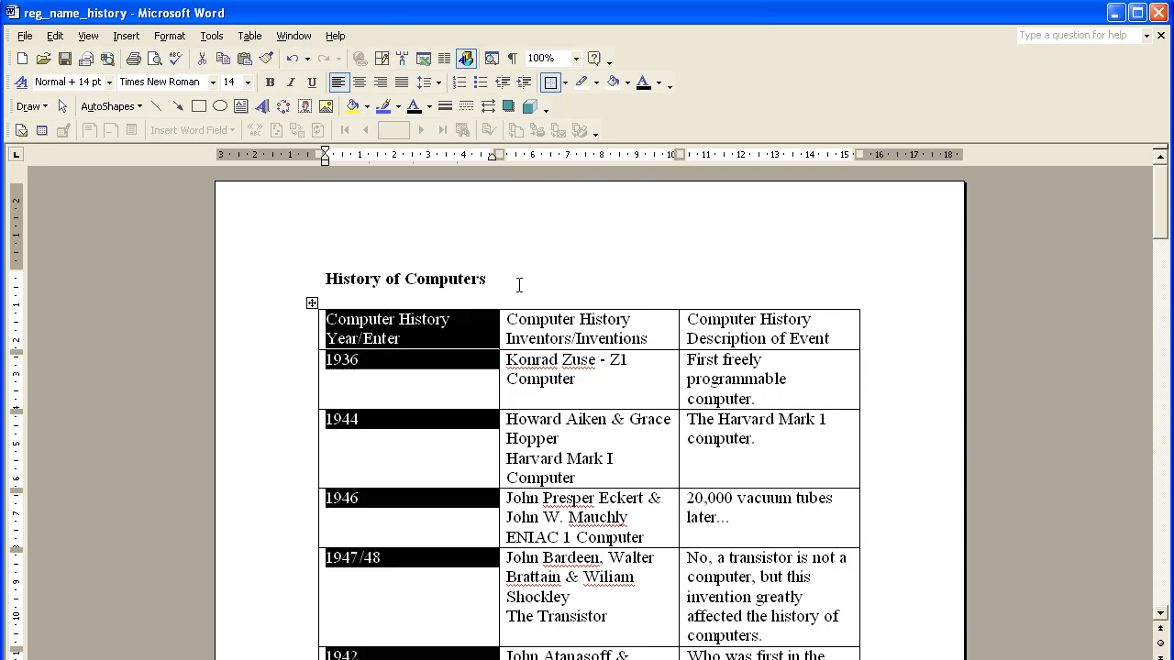
pyautogui.click(771, 306)
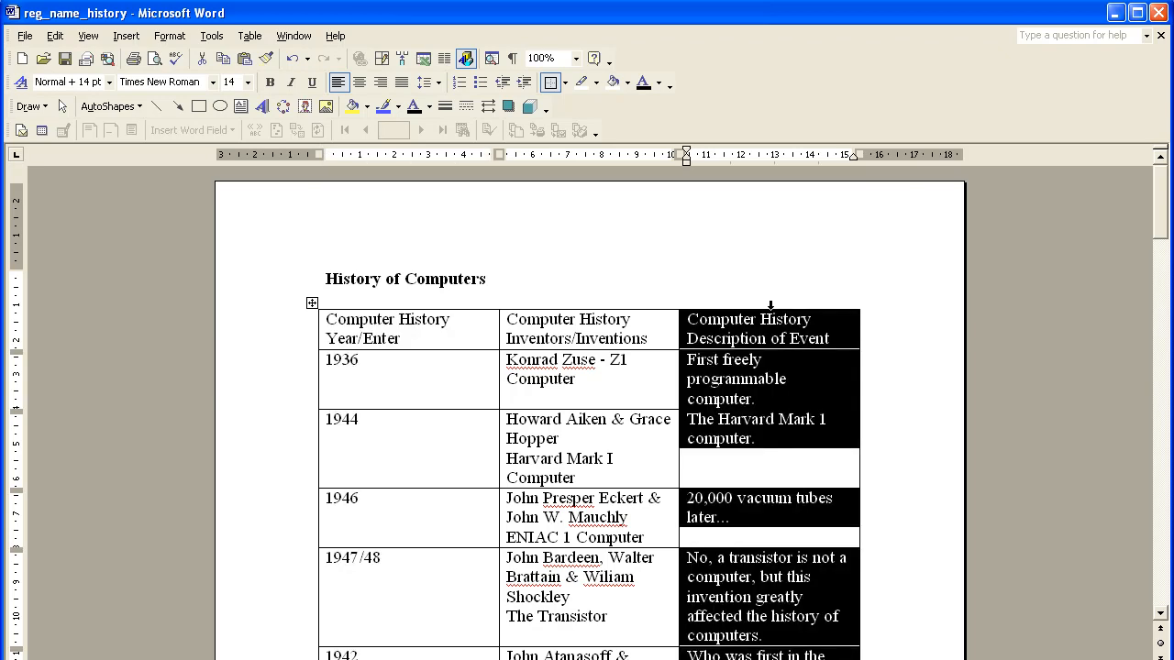
pyautogui.scroll(-12, 770, 309)
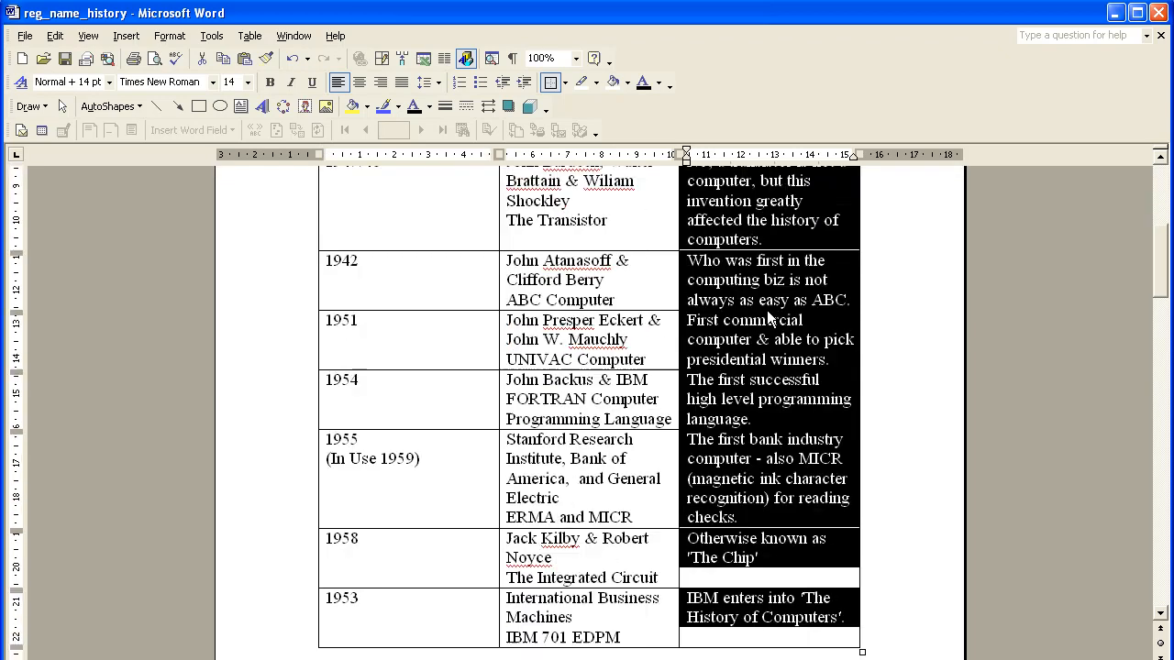
pyautogui.scroll(13, 767, 310)
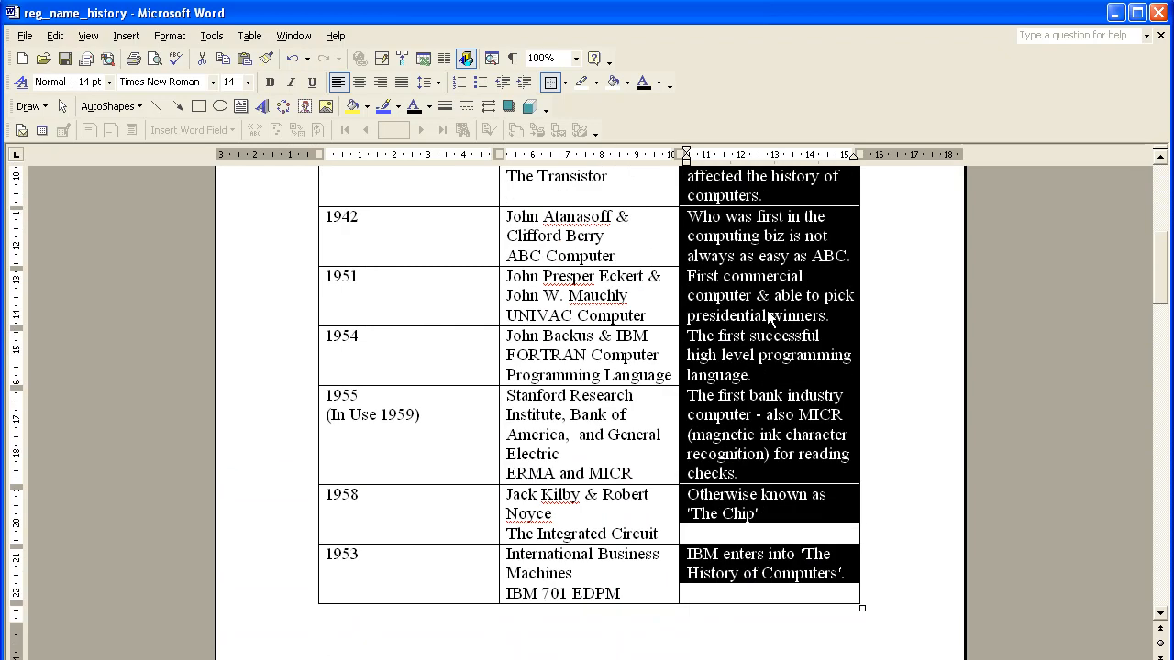
# Step: Select the Inventors/Inventions header cell, delete the final "s" of "Inventors" and put it back
pyautogui.keyDown('ctrl'); pyautogui.scroll(4, 767, 310); pyautogui.keyUp('ctrl')
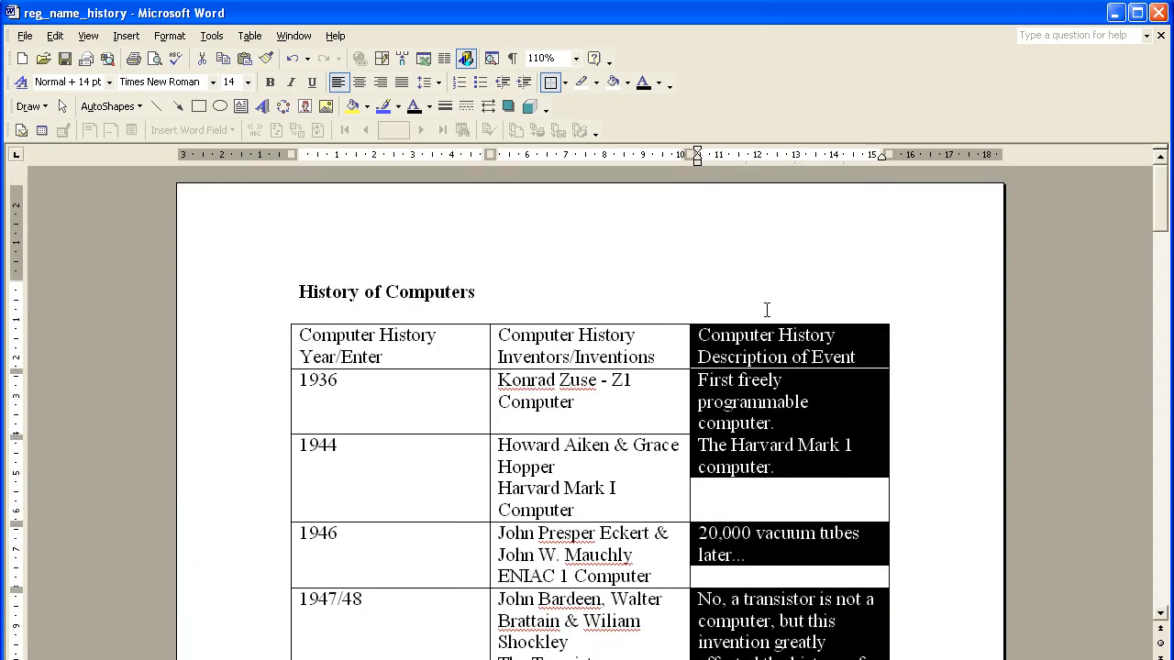
pyautogui.moveTo(1161, 207); pyautogui.dragTo(1160, 220)
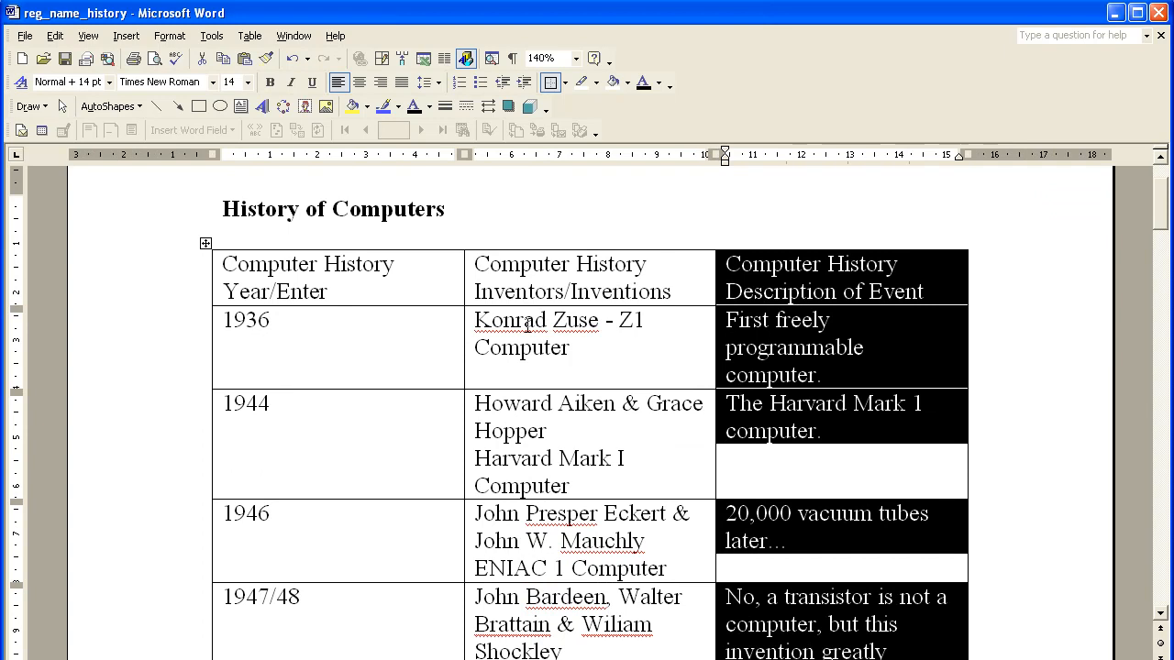
pyautogui.click(413, 336)
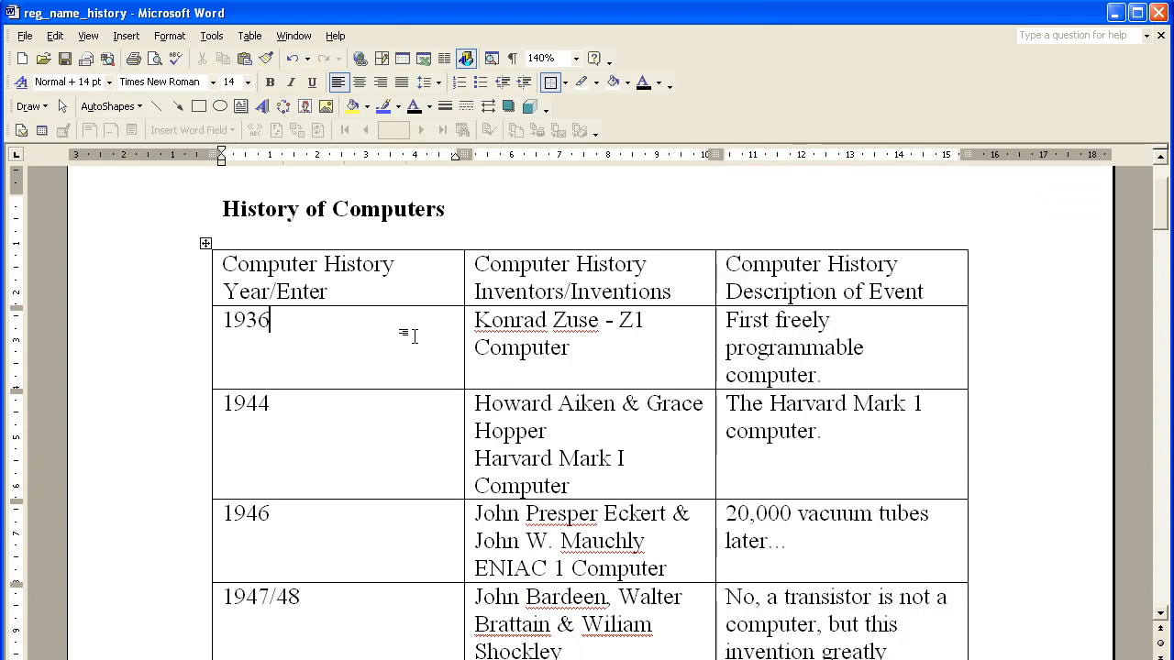
pyautogui.click(470, 279)
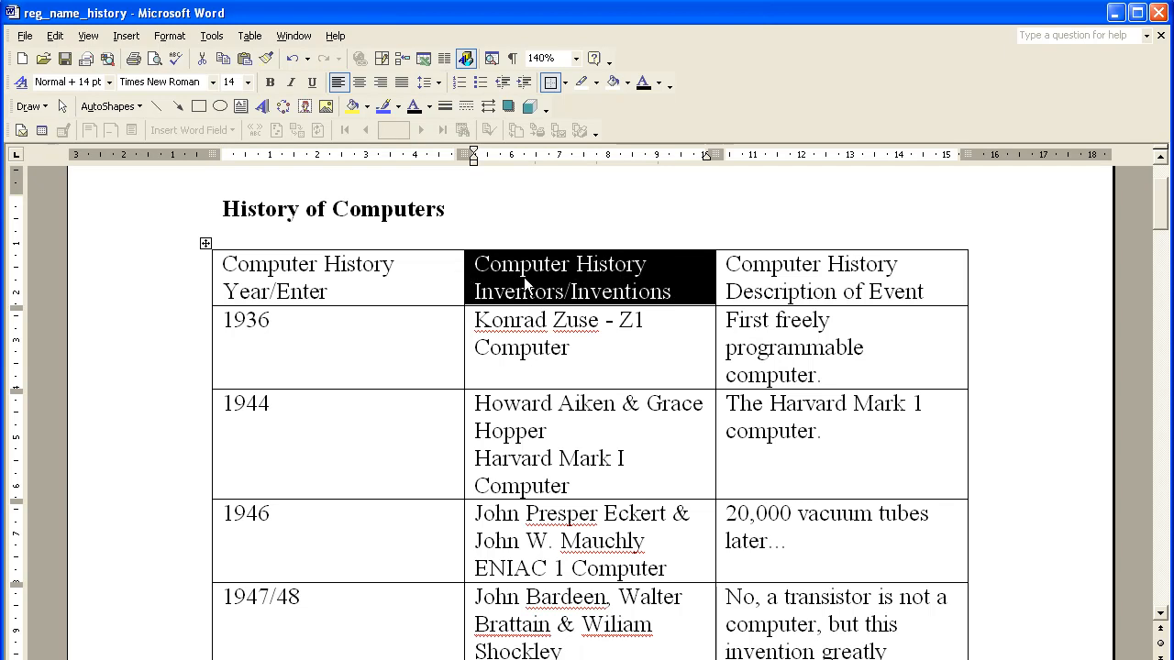
pyautogui.click(550, 266)
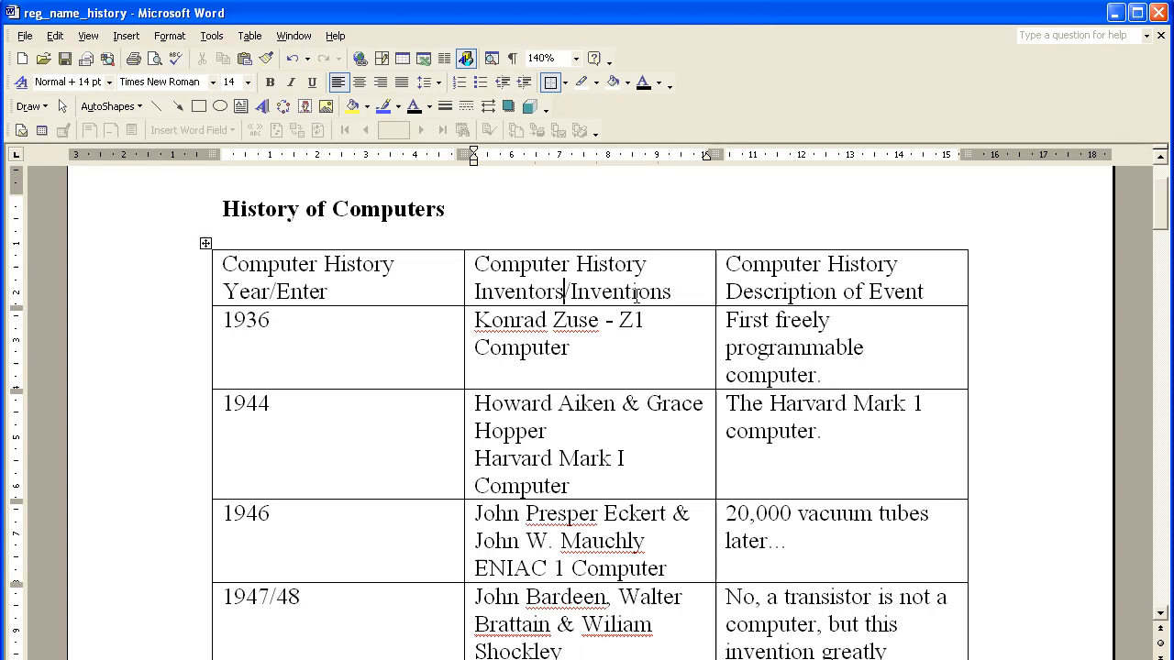
pyautogui.press('BackSpace')
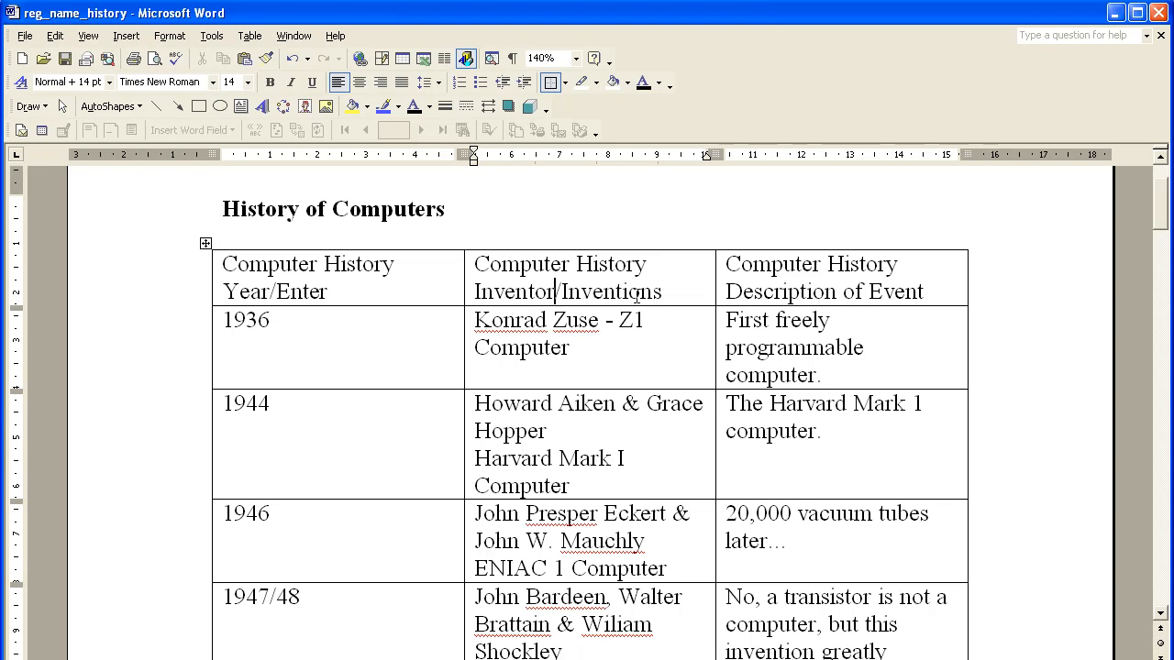
pyautogui.write('s')
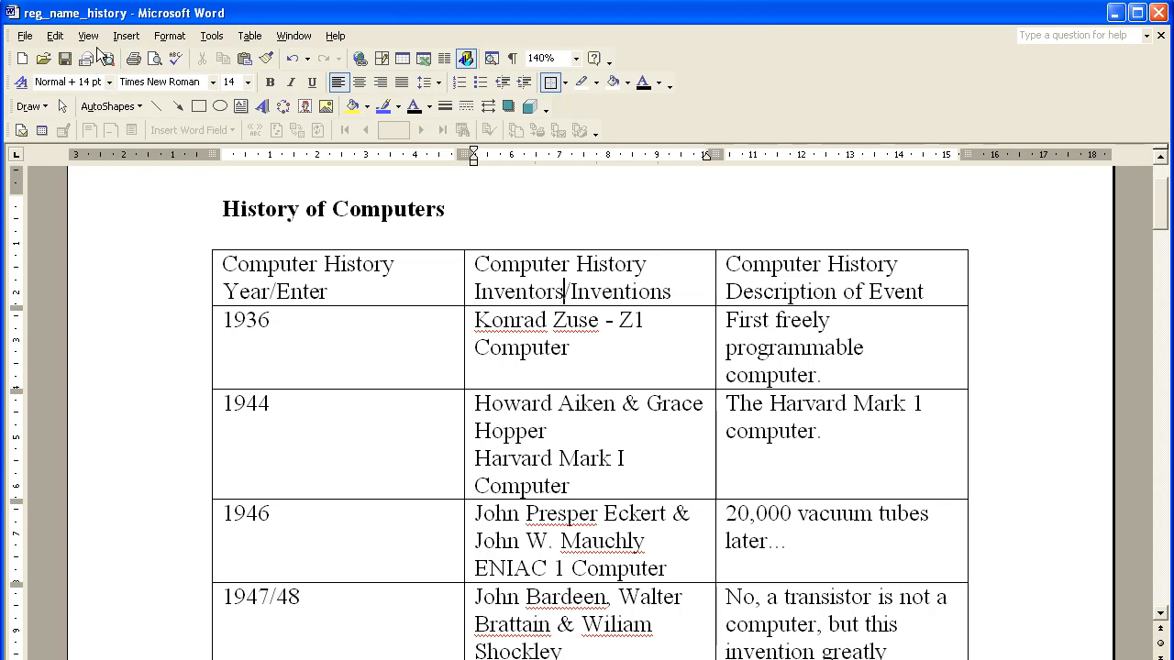
# Step: Insert right-aligned page numbers in the footer, including on the first page
pyautogui.click(125, 36)
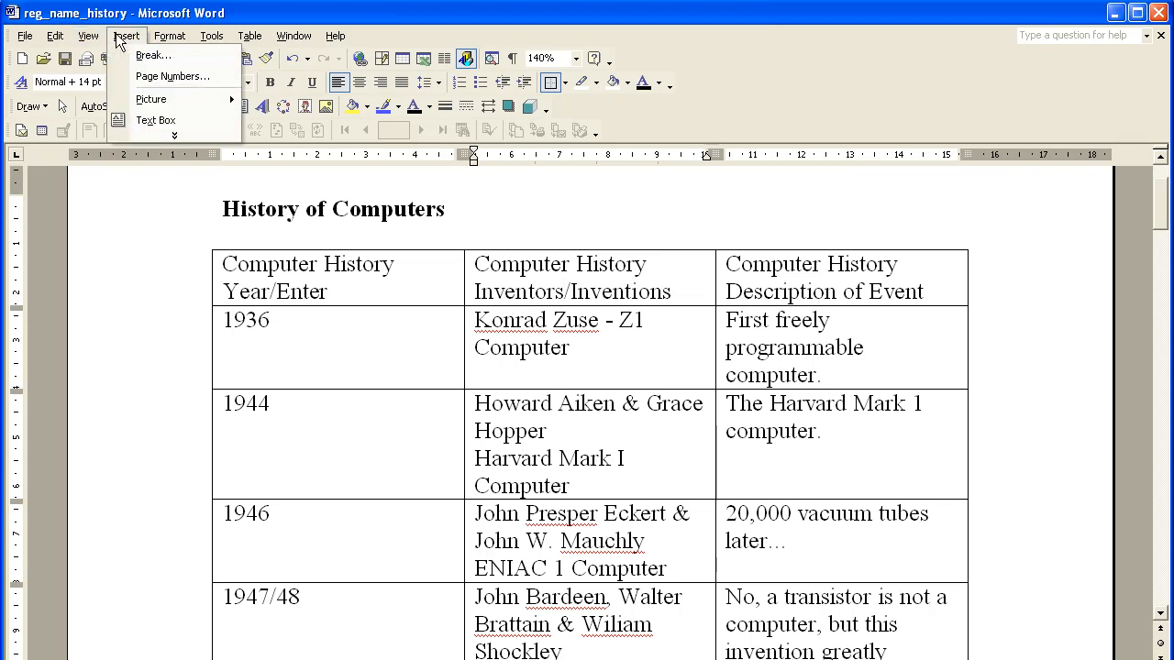
pyautogui.click(145, 75)
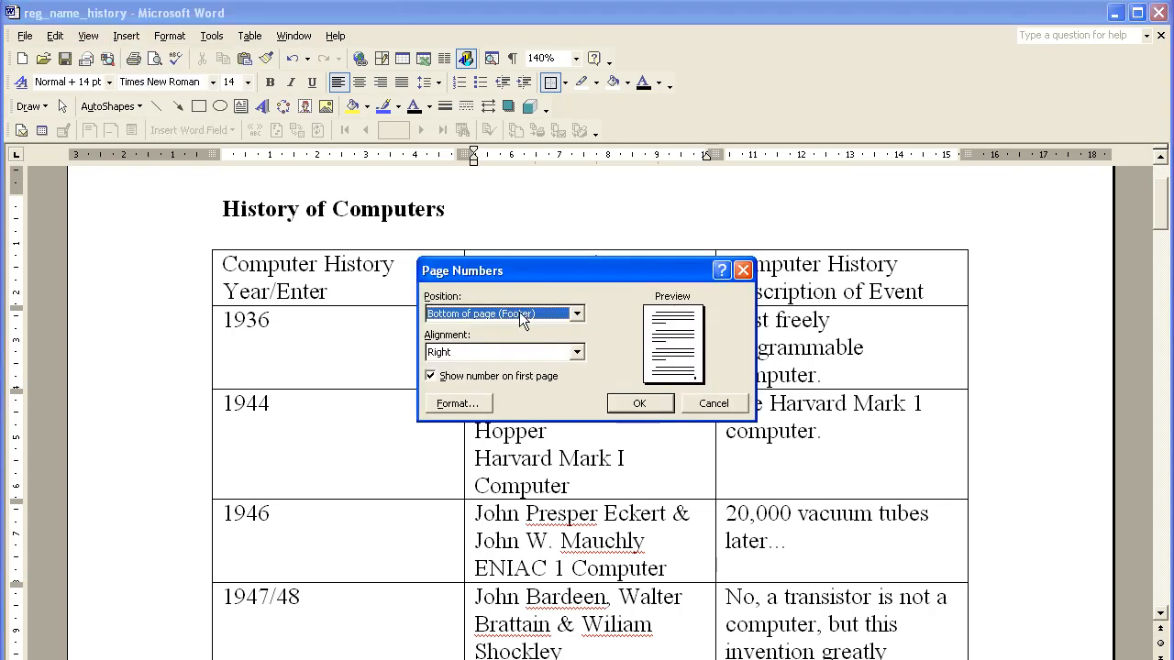
pyautogui.click(623, 406)
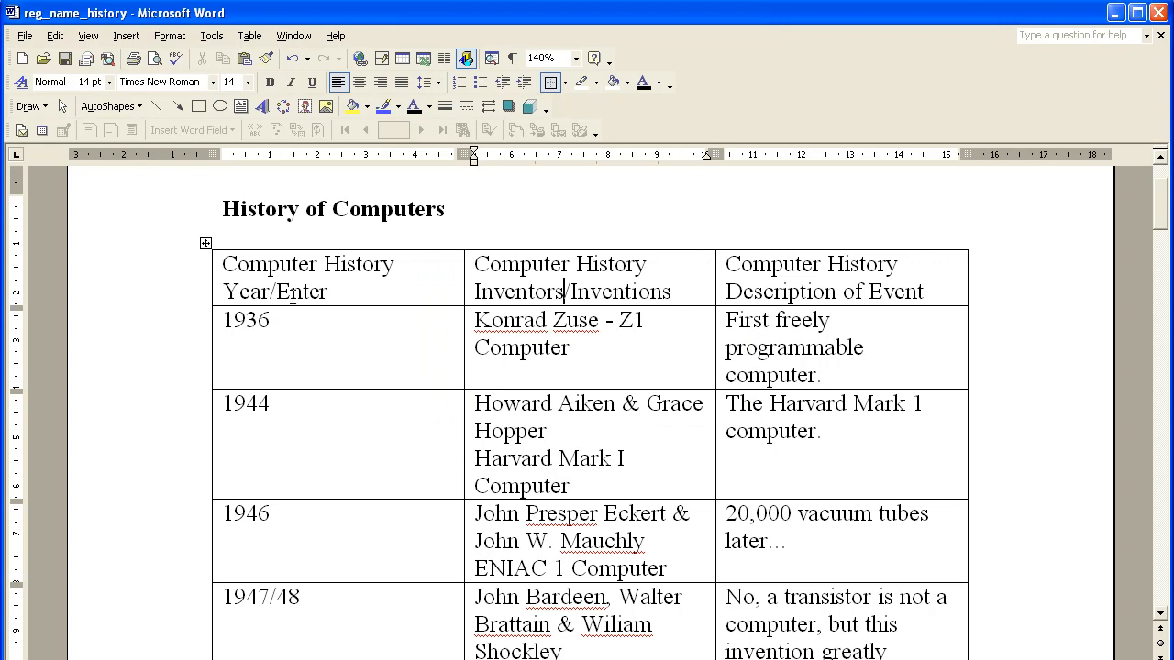
# Step: Open the page header for editing and enter "Reg_name_class" at its left side
pyautogui.scroll(2, 361, 392)
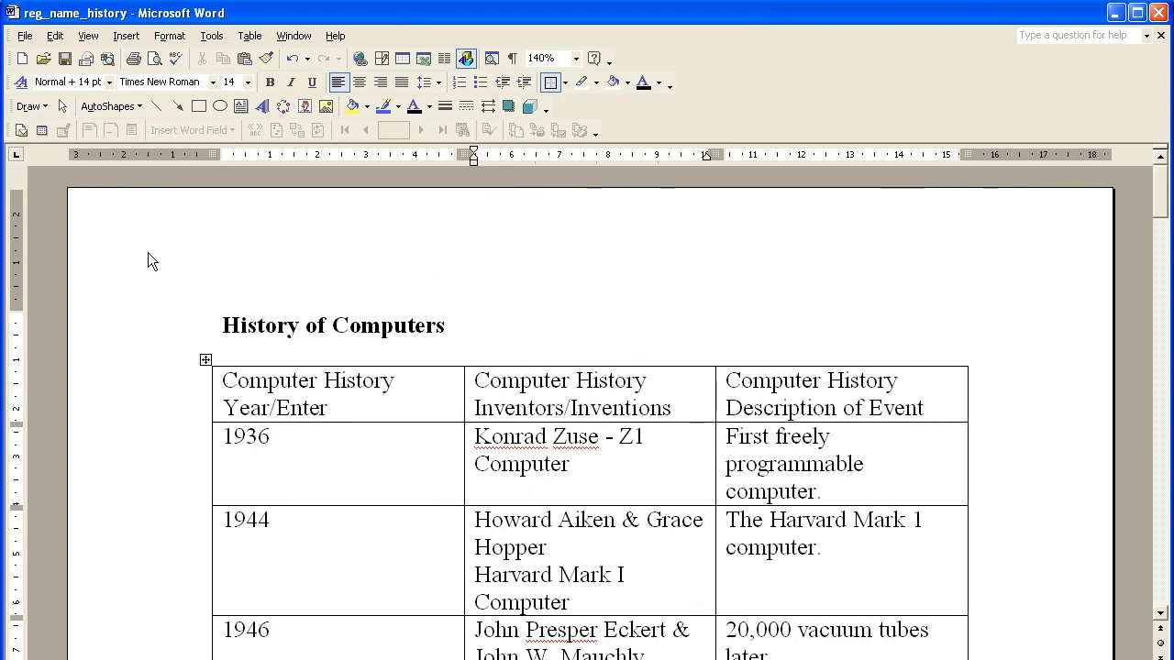
pyautogui.click(81, 37)
pyautogui.click(111, 78)
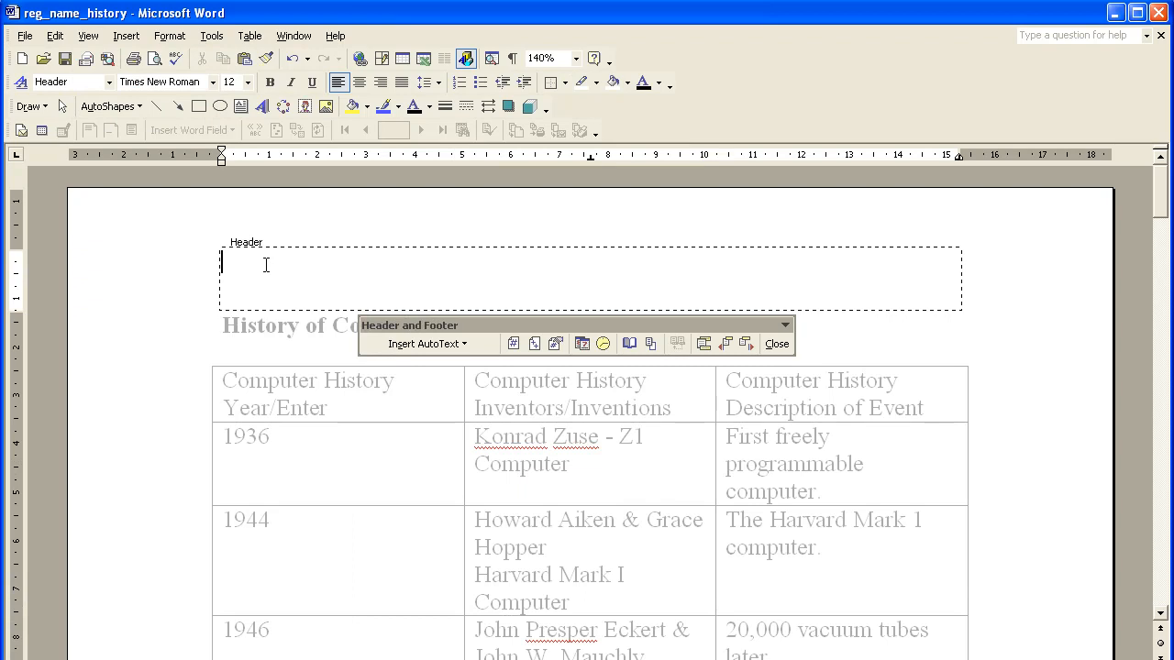
pyautogui.write('Reg_')
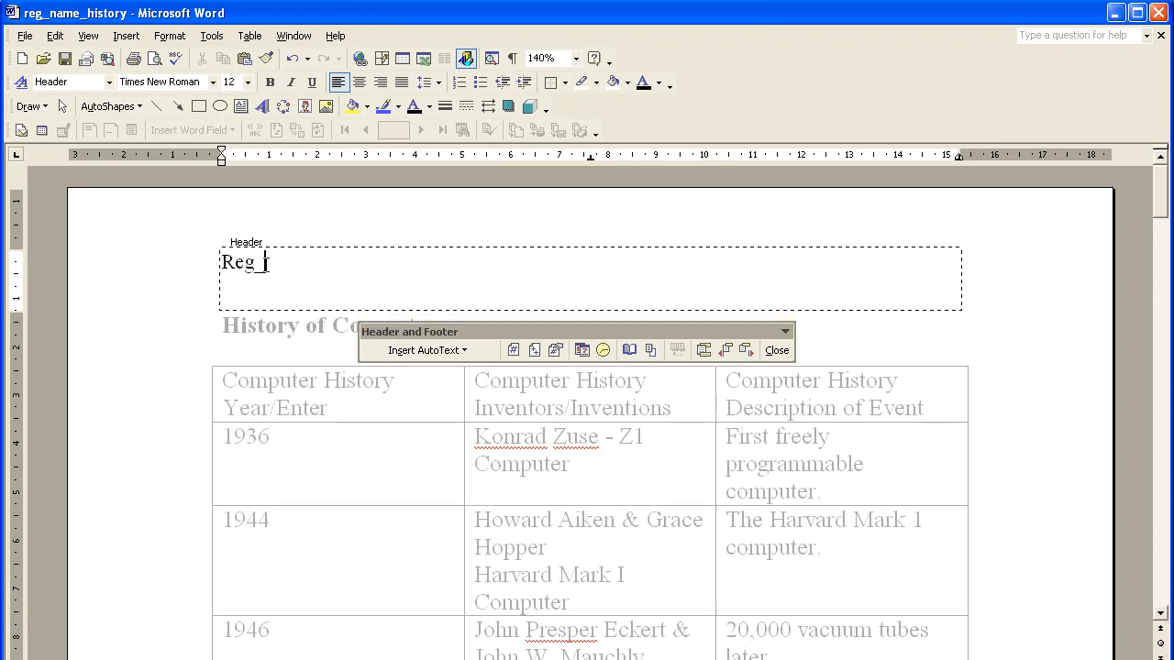
pyautogui.write('name_c')
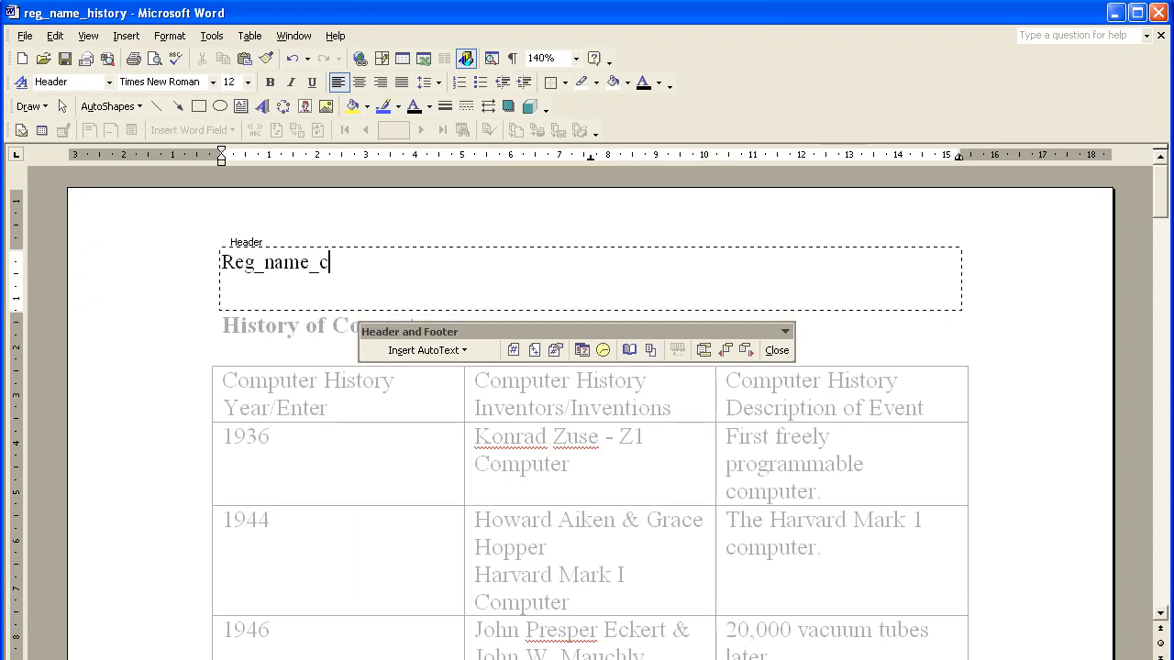
pyautogui.write('lass')
# Step: Insert the current date at the right end of the header line and leave header editing
pyautogui.press('Tab')
pyautogui.press('Tab')
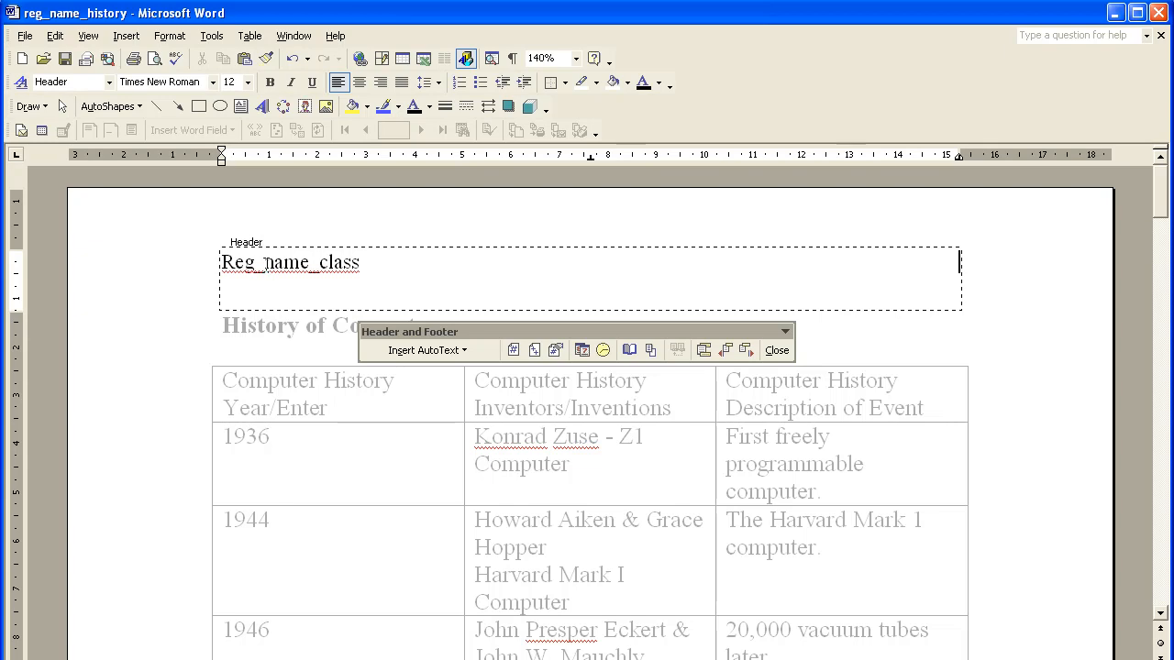
pyautogui.click(581, 349)
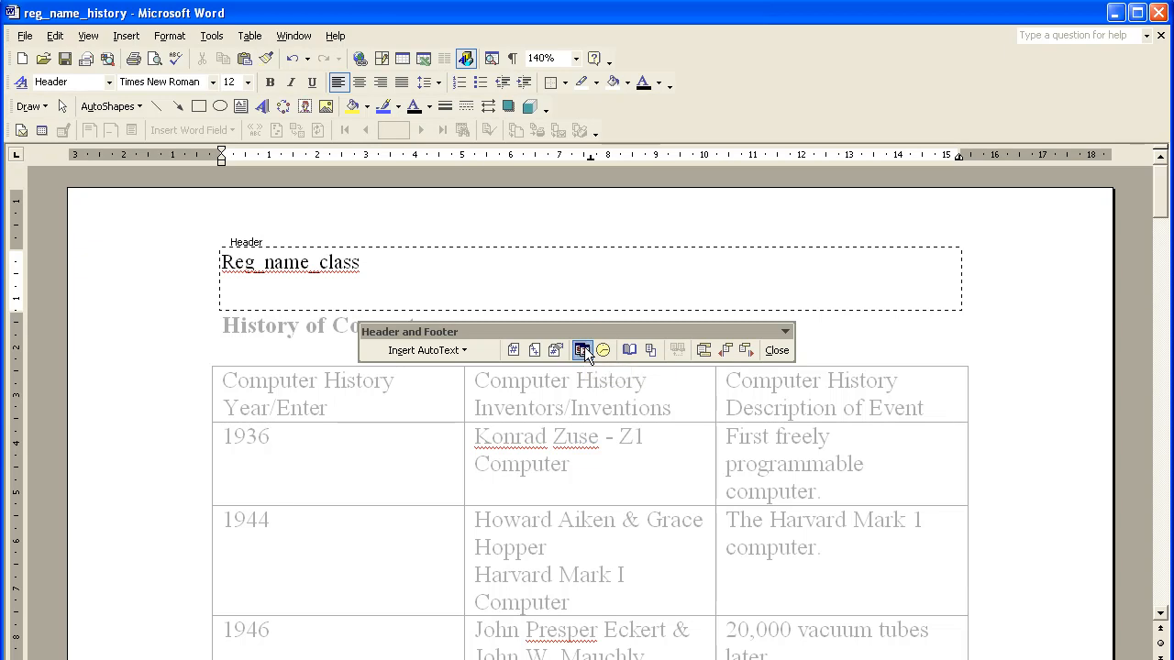
pyautogui.click(776, 352)
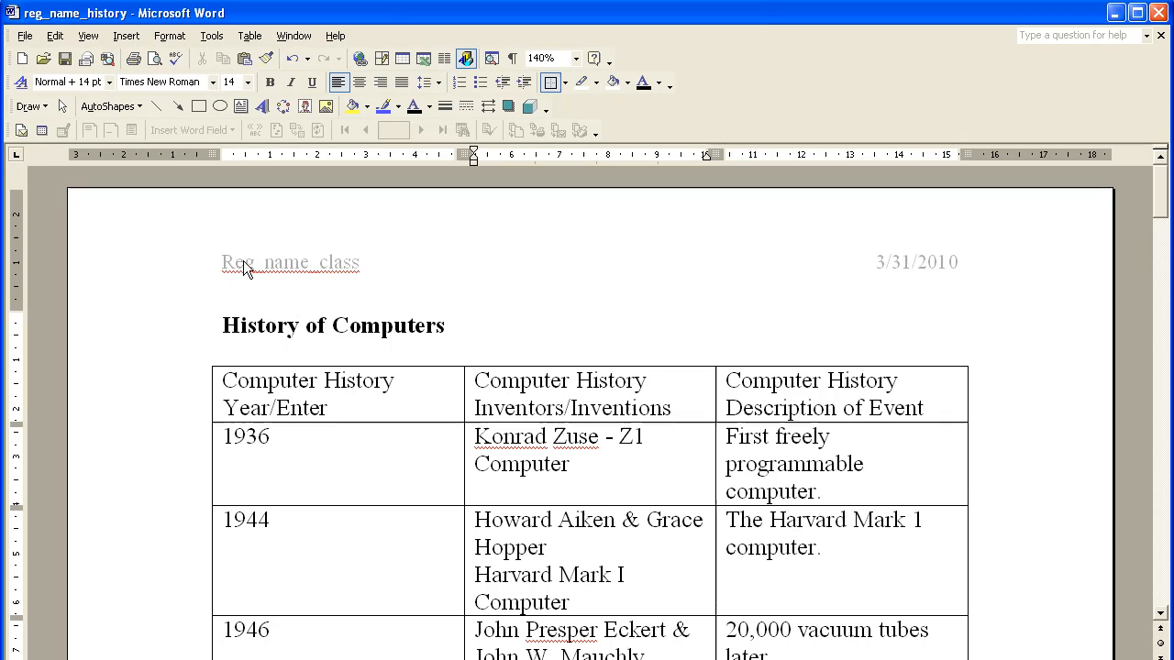
# Step: Select the title line and the table's header row in turn, and reopen and close the page header without editing it
pyautogui.click(159, 338)
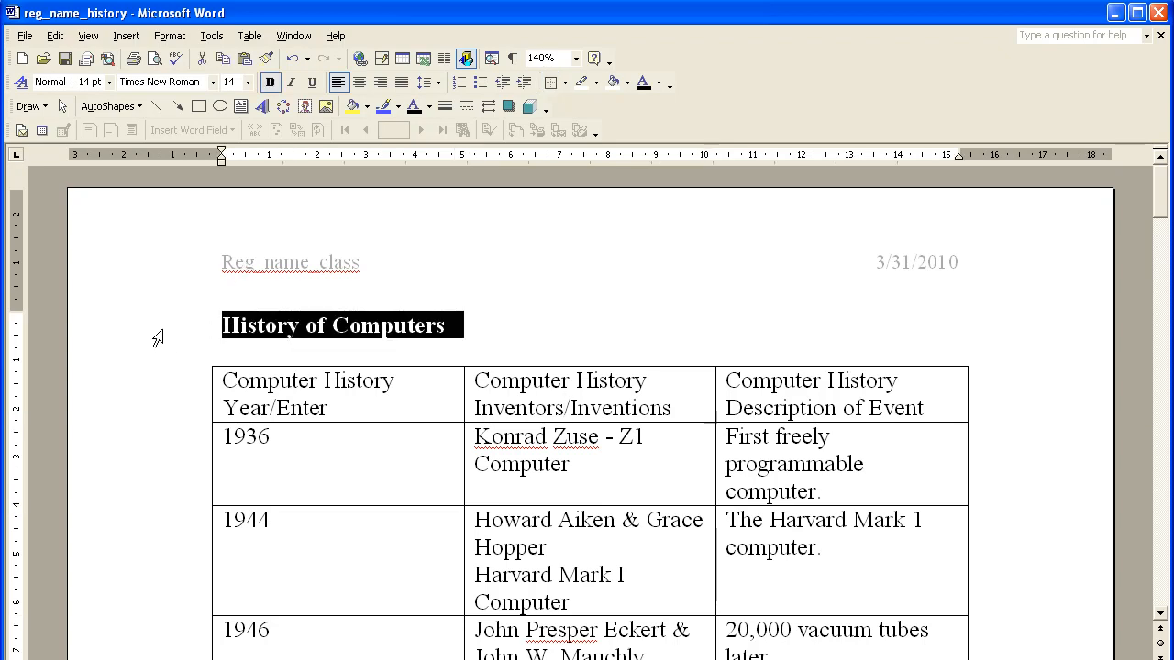
pyautogui.click(155, 386)
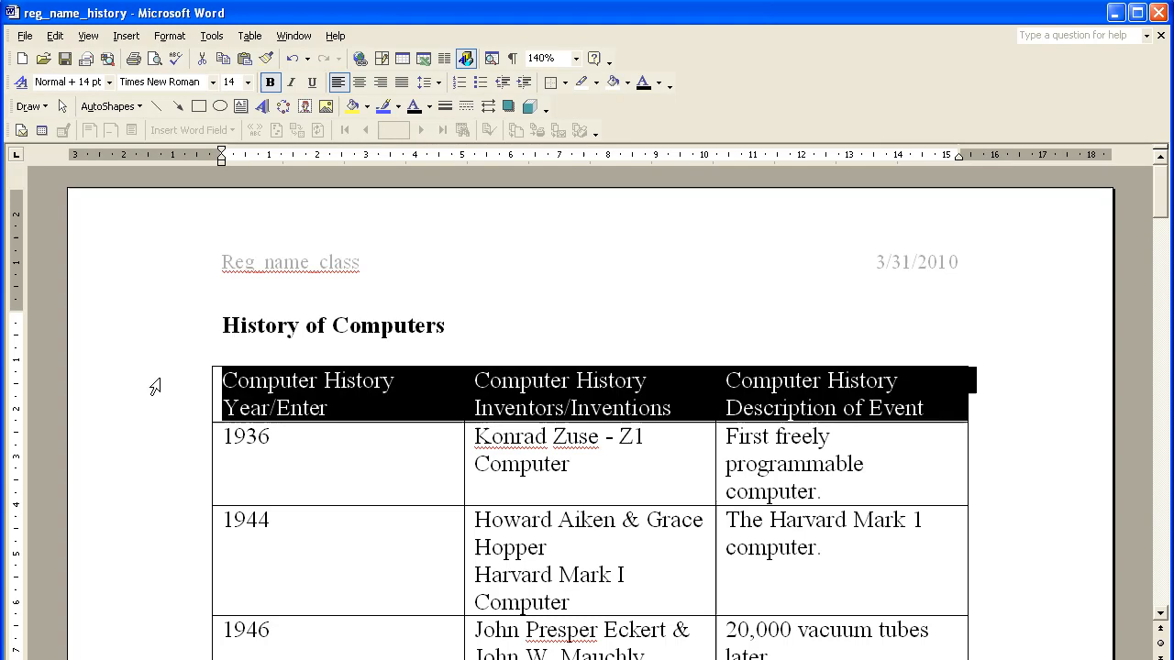
pyautogui.doubleClick(248, 266)
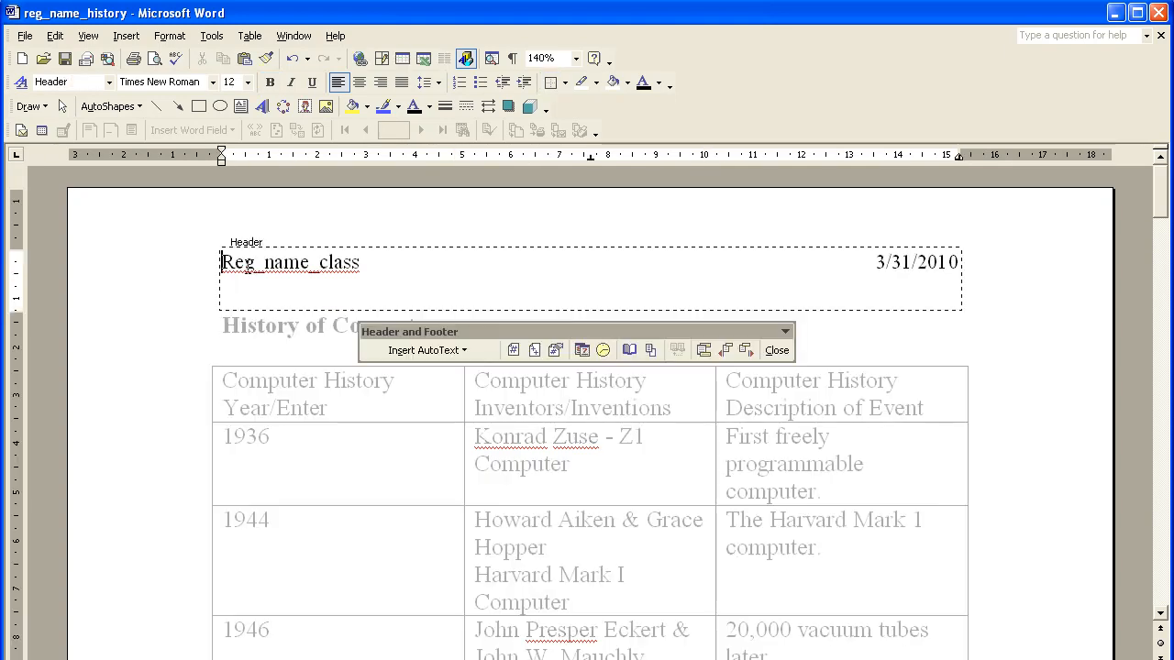
pyautogui.click(775, 353)
# Step: Leave the page header and format the table's header row in bold Comic Sans MS
pyautogui.click(170, 326)
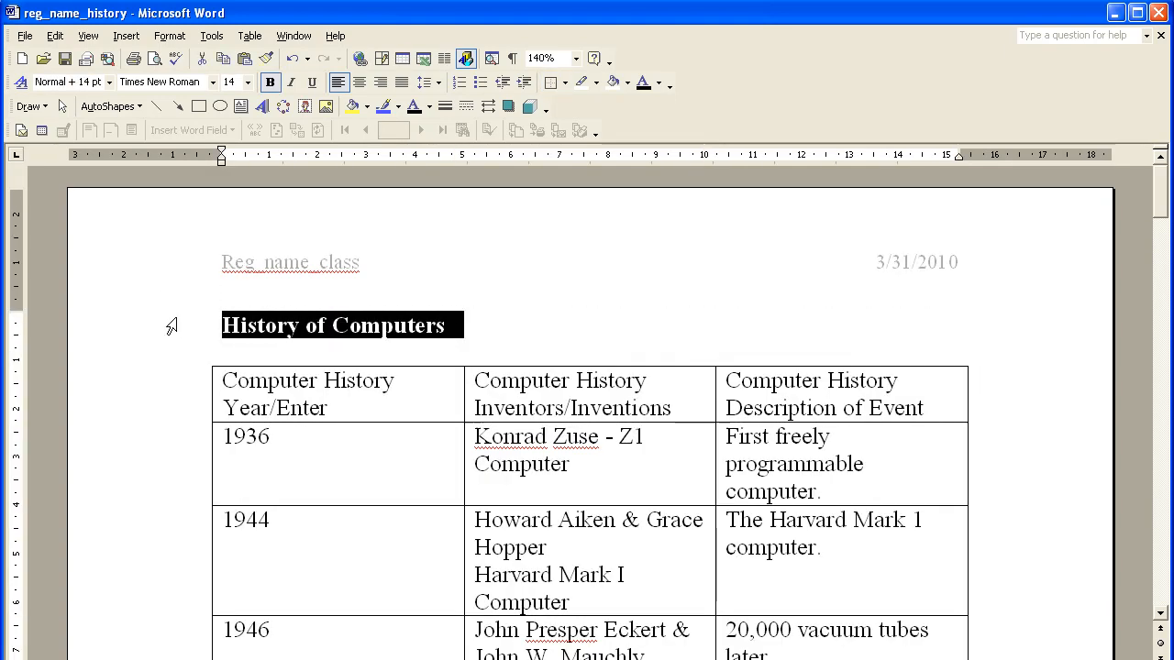
pyautogui.moveTo(249, 380); pyautogui.dragTo(820, 412)
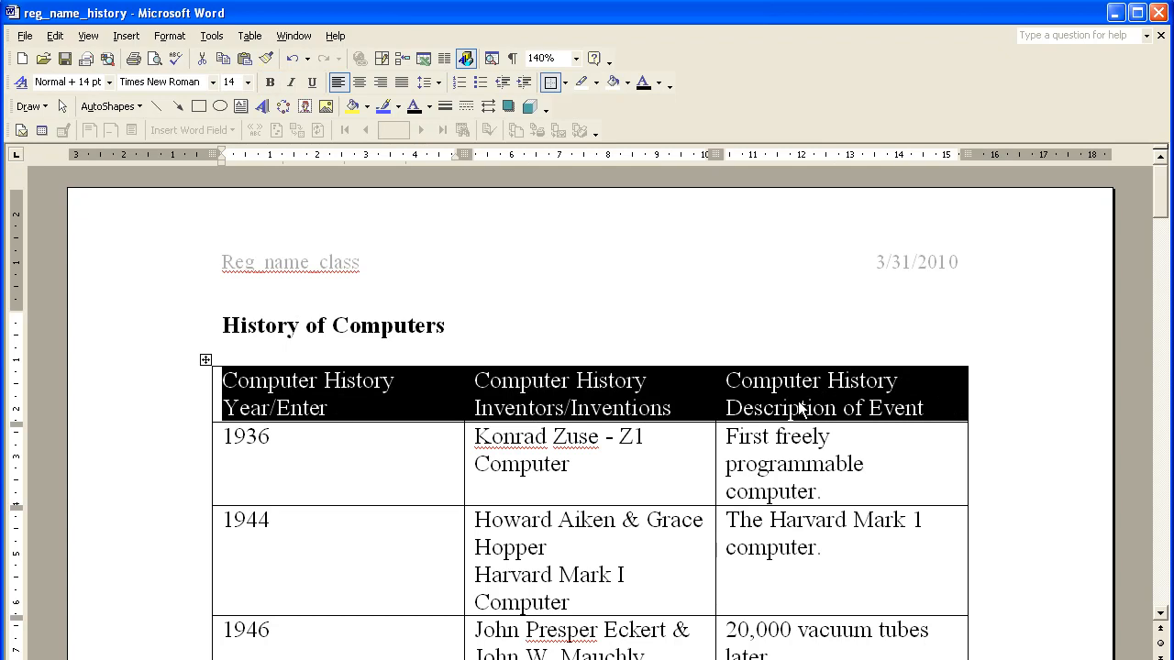
pyautogui.click(213, 83)
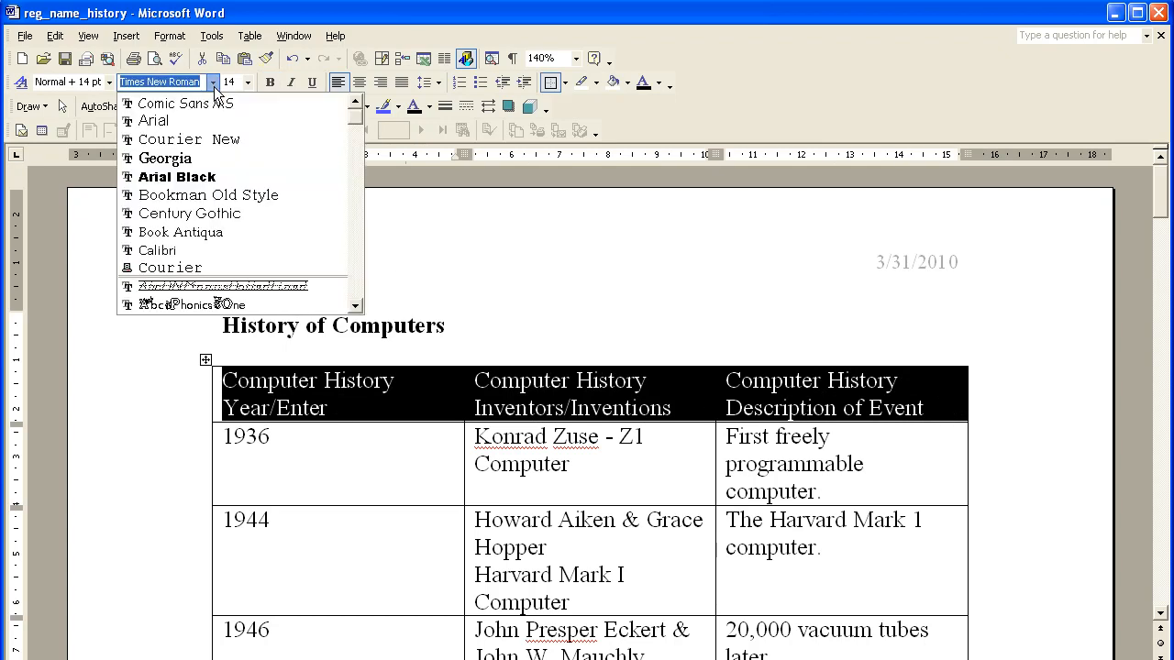
pyautogui.click(210, 102)
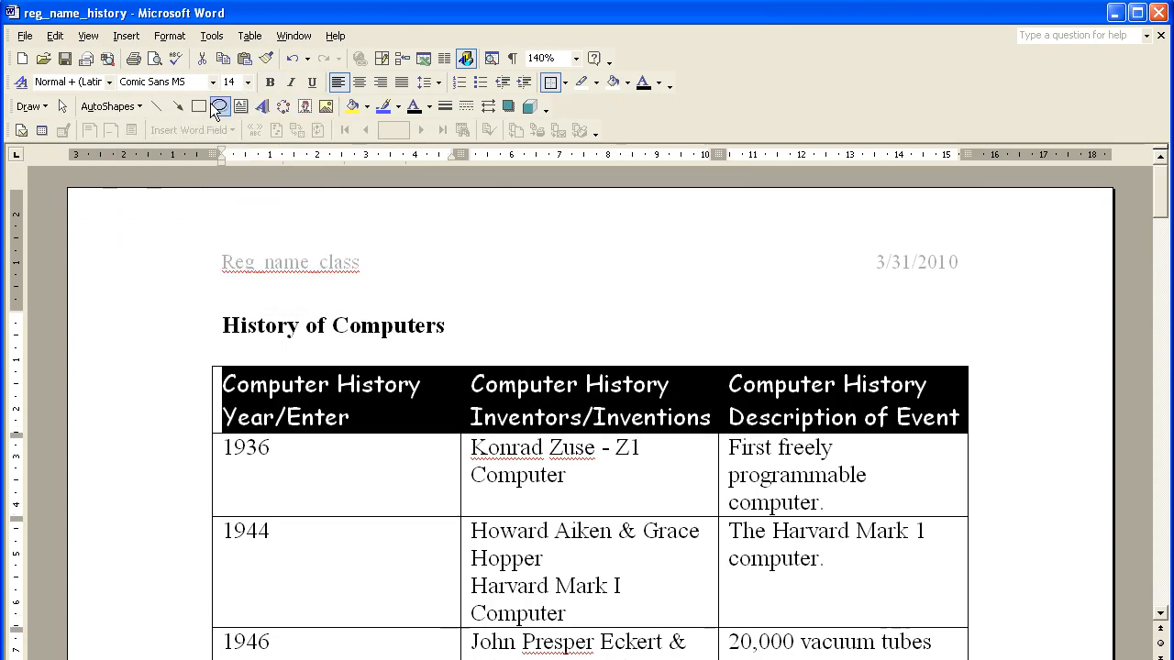
pyautogui.click(270, 82)
pyautogui.click(361, 447)
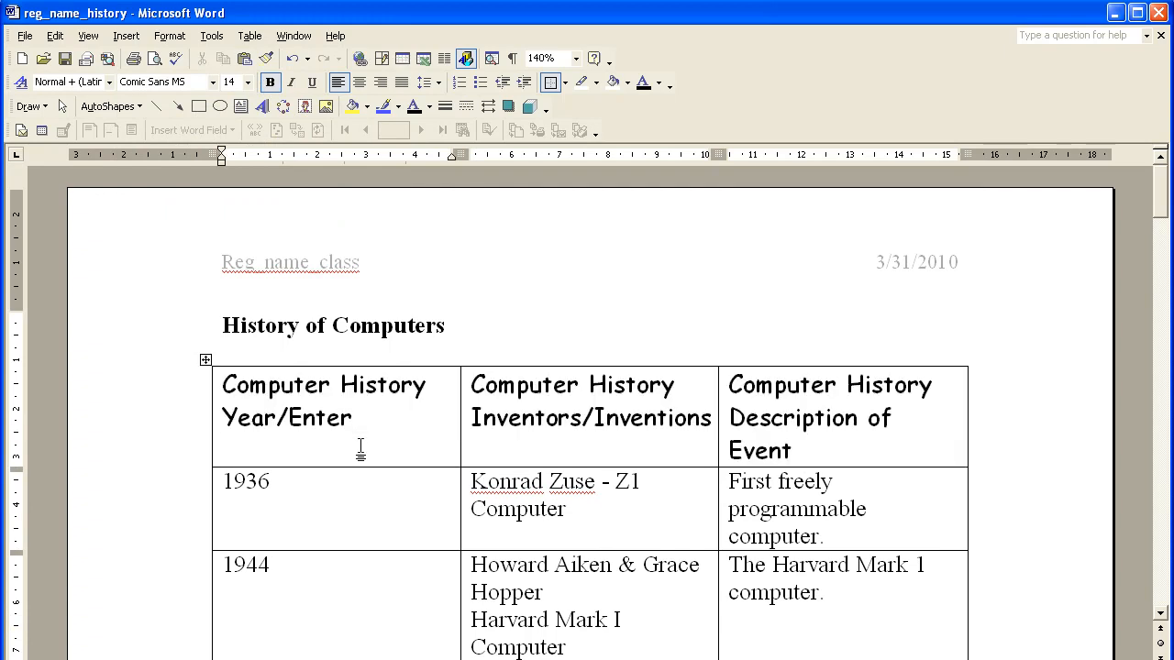
# Step: Set the table's header row to repeat at the top of each page
pyautogui.click(149, 420)
pyautogui.scroll(-20, 179, 418)
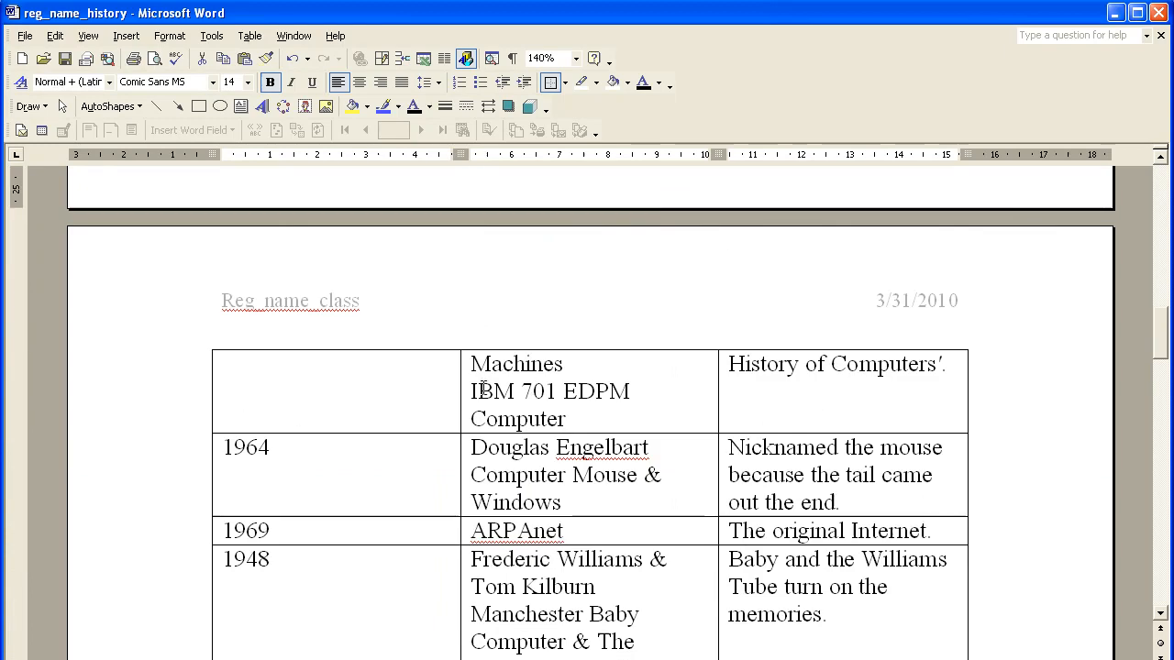
pyautogui.scroll(-15, 316, 388)
pyautogui.scroll(-8, 386, 397)
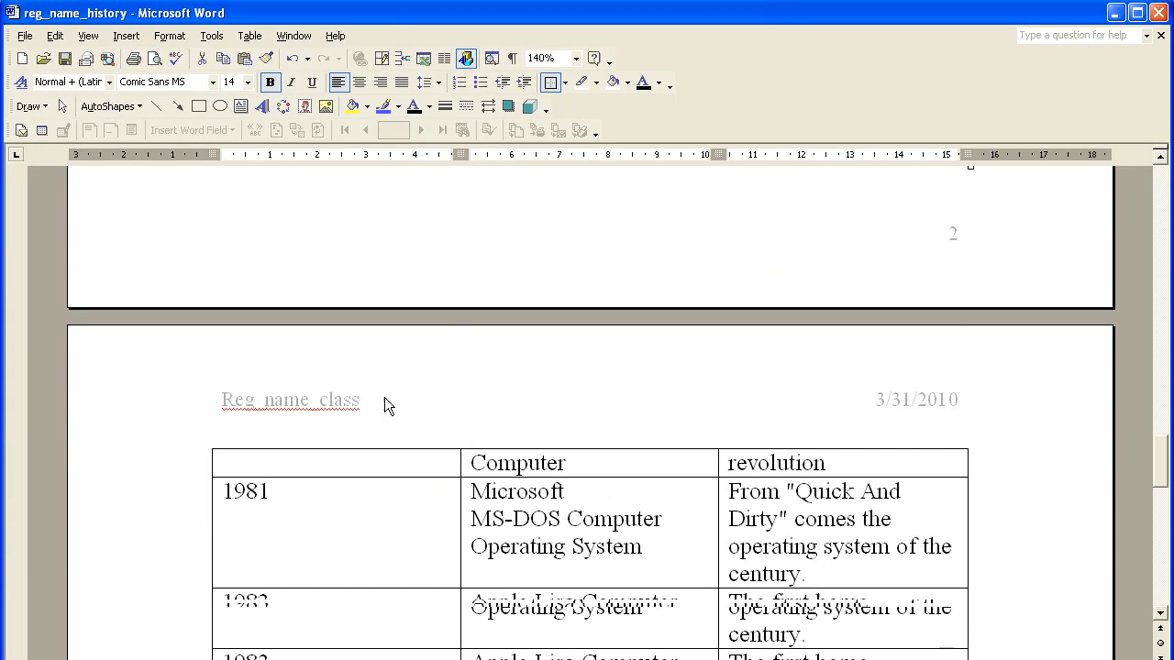
pyautogui.moveTo(1166, 469); pyautogui.dragTo(1167, 195)
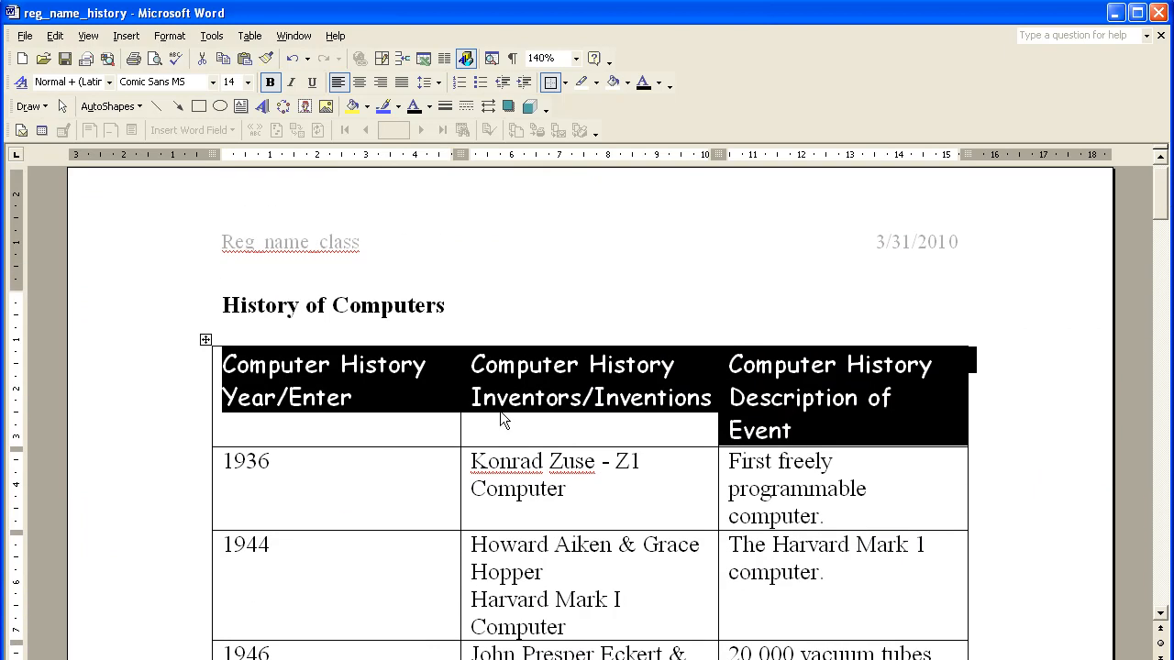
pyautogui.click(345, 334)
pyautogui.click(114, 392)
pyautogui.click(249, 36)
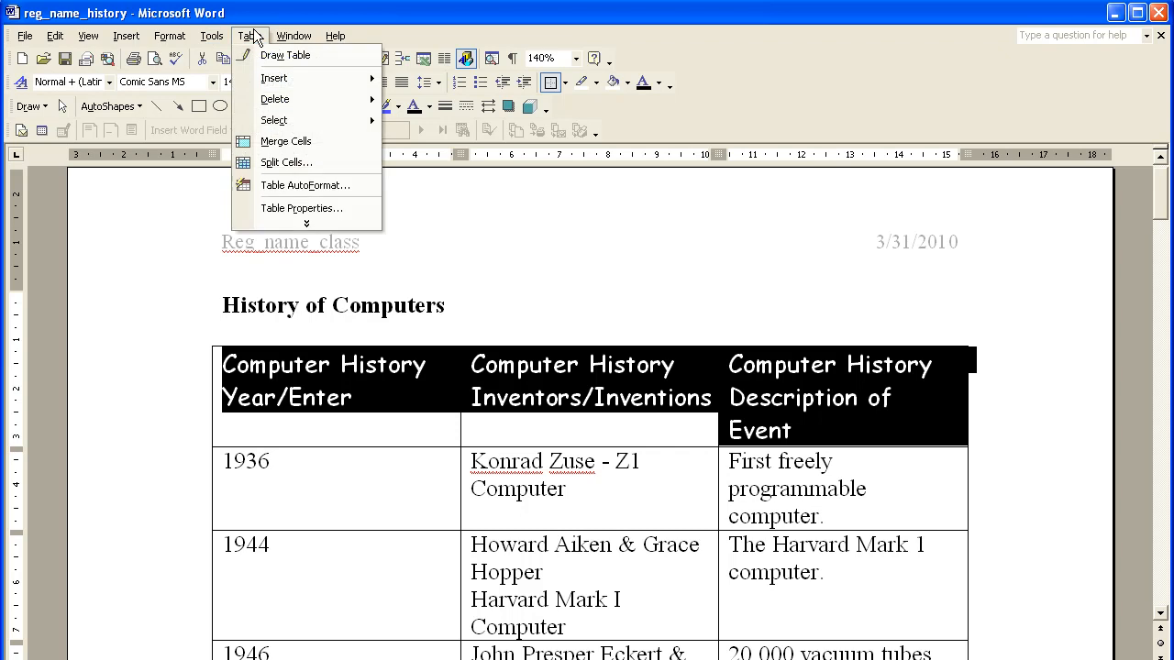
pyautogui.click(279, 209)
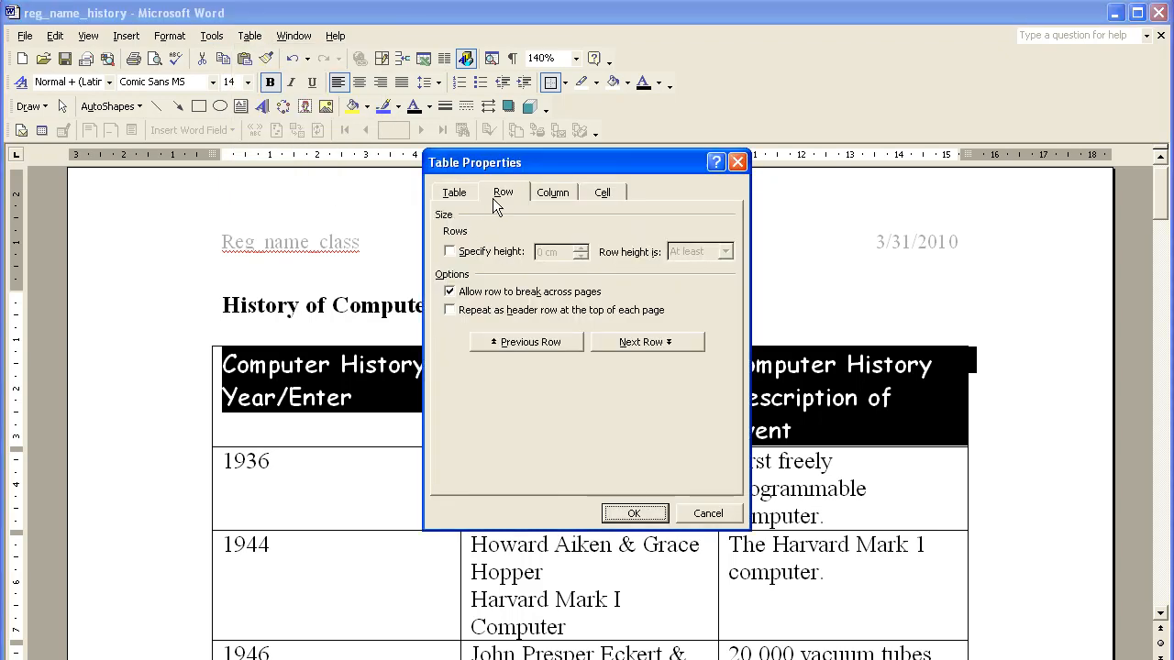
pyautogui.click(450, 309)
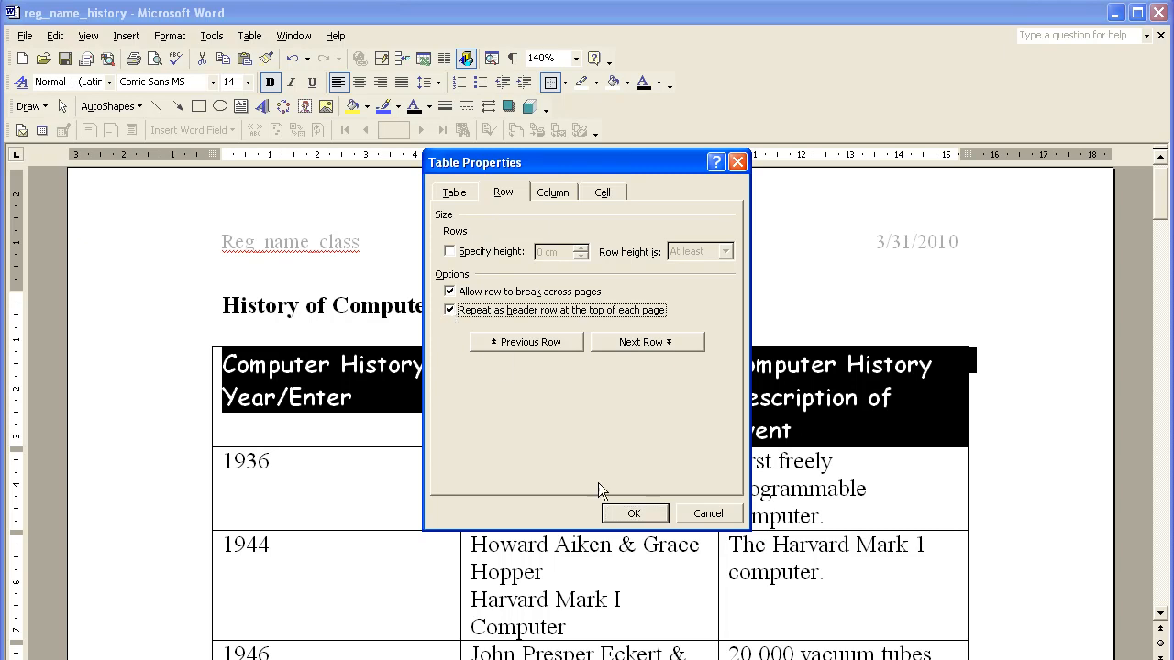
pyautogui.click(624, 513)
# Step: Check the table's header row on the second page and try to place the text cursor in its repeated cells
pyautogui.click(586, 429)
pyautogui.scroll(-15, 578, 404)
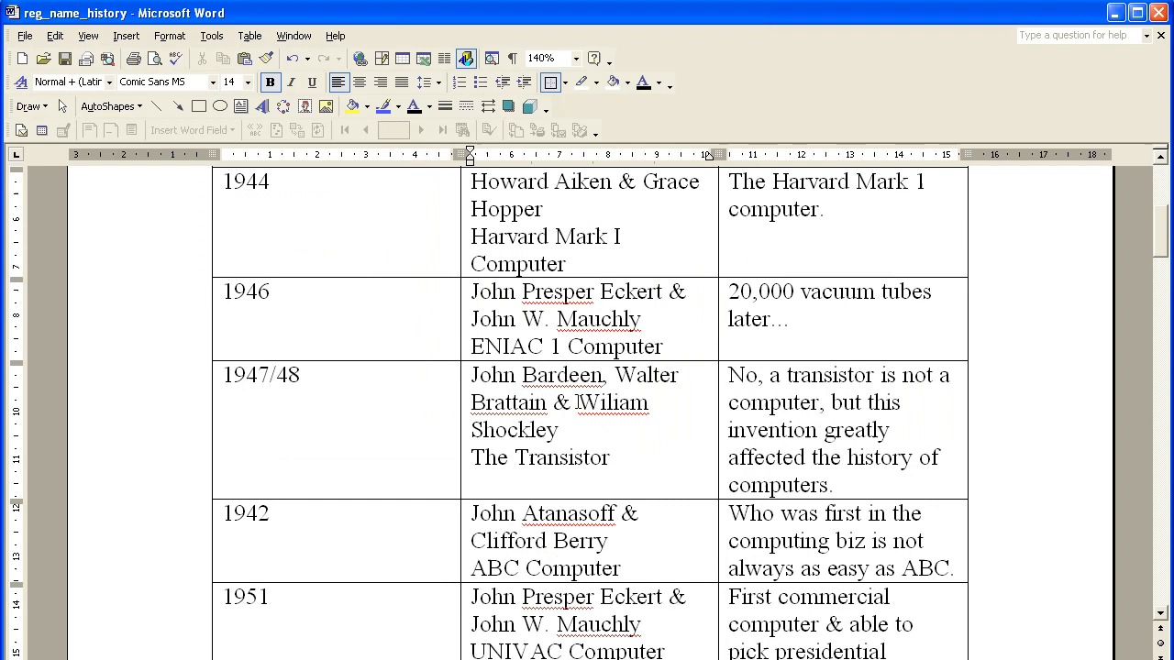
pyautogui.scroll(-5, 578, 403)
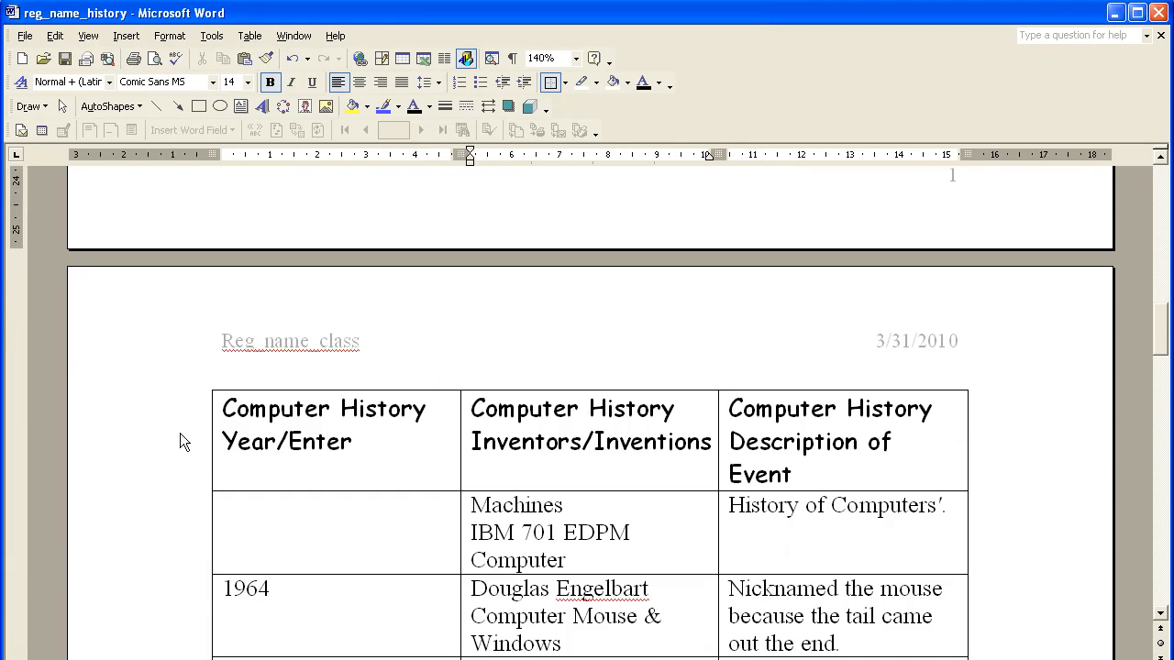
pyautogui.scroll(-2, 179, 433)
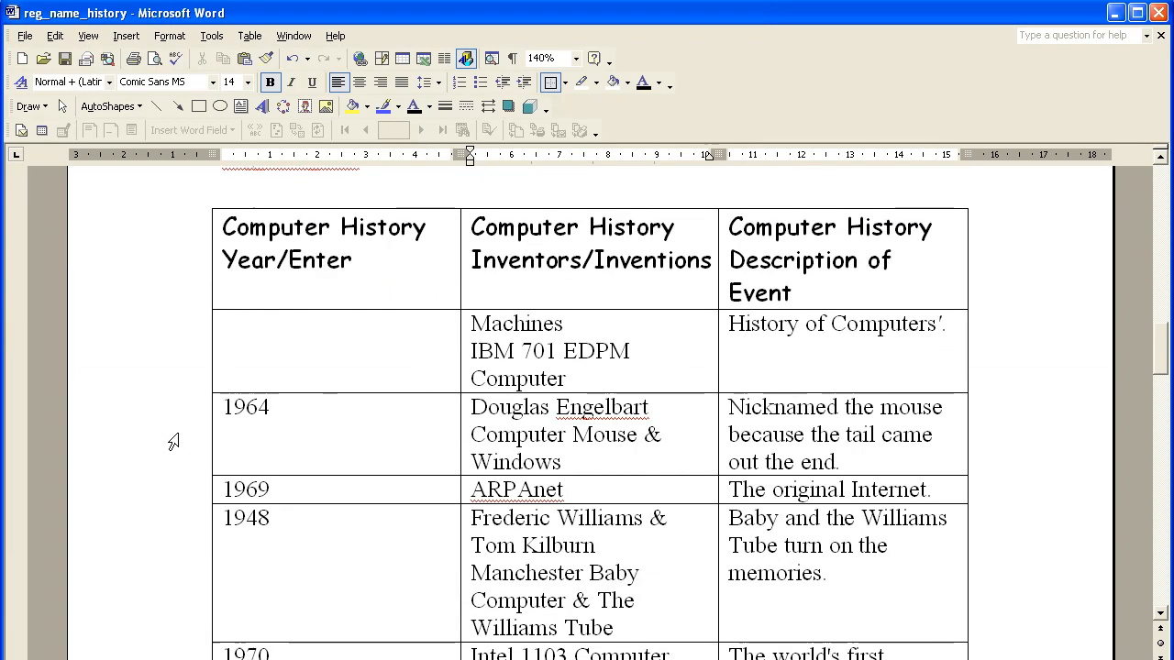
pyautogui.click(360, 282)
pyautogui.click(533, 267)
pyautogui.click(731, 259)
pyautogui.click(532, 263)
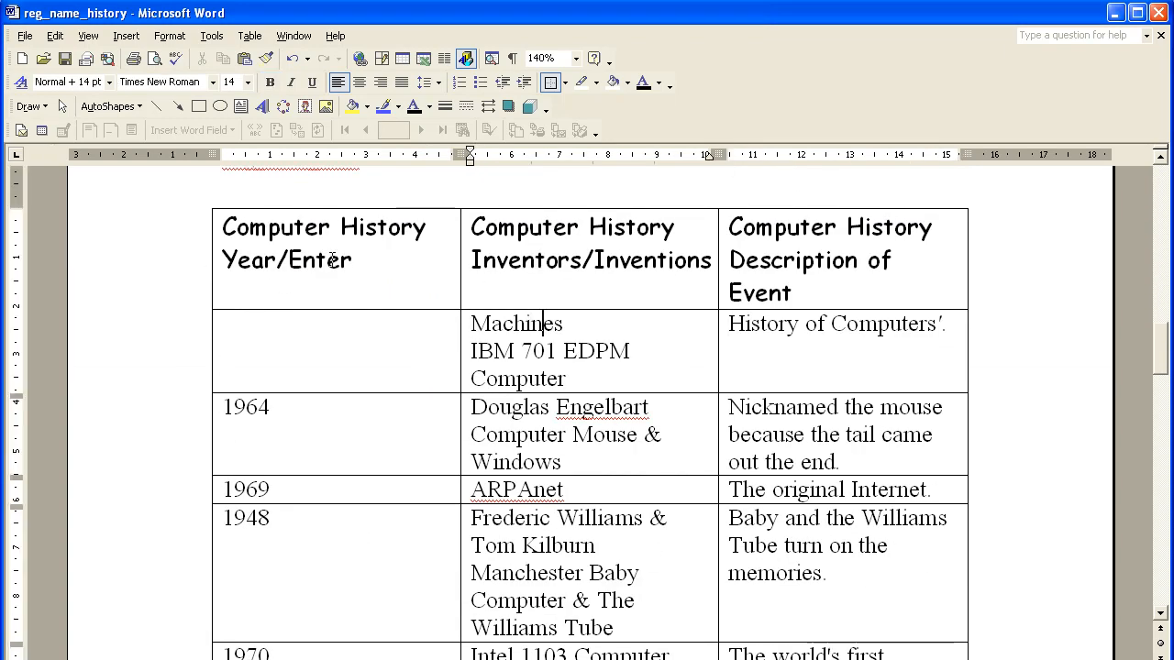
pyautogui.click(512, 268)
pyautogui.click(734, 324)
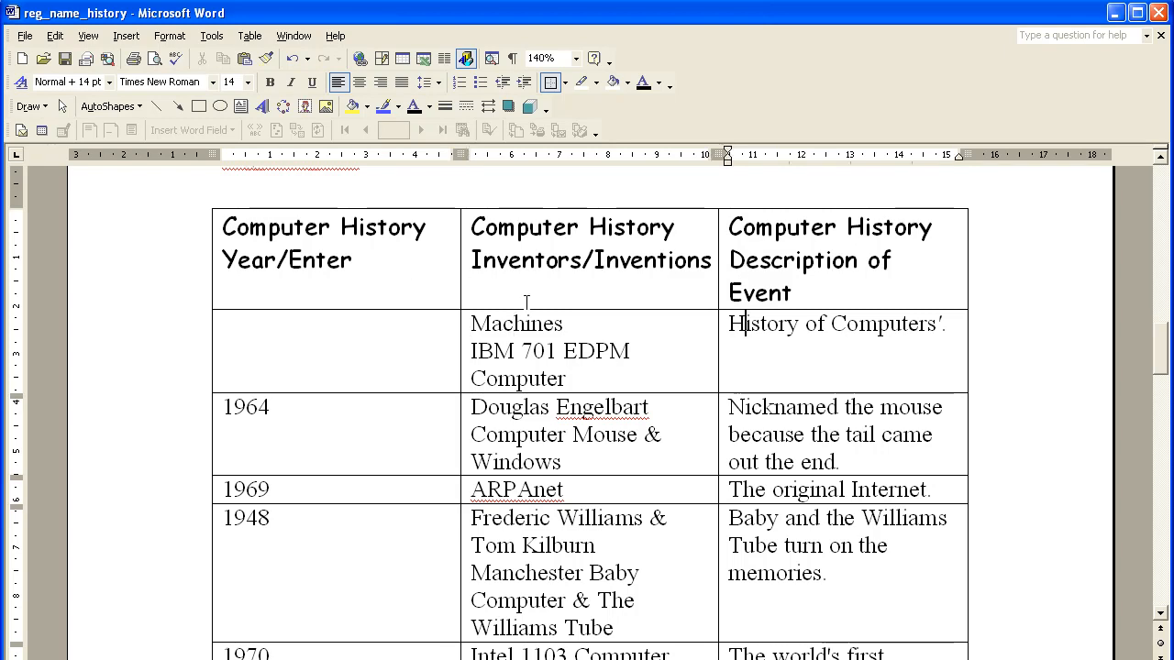
# Step: Place the text cursor after "Year/Enter" in the table's original header row on the first page
pyautogui.scroll(2, 545, 351)
pyautogui.scroll(20, 544, 351)
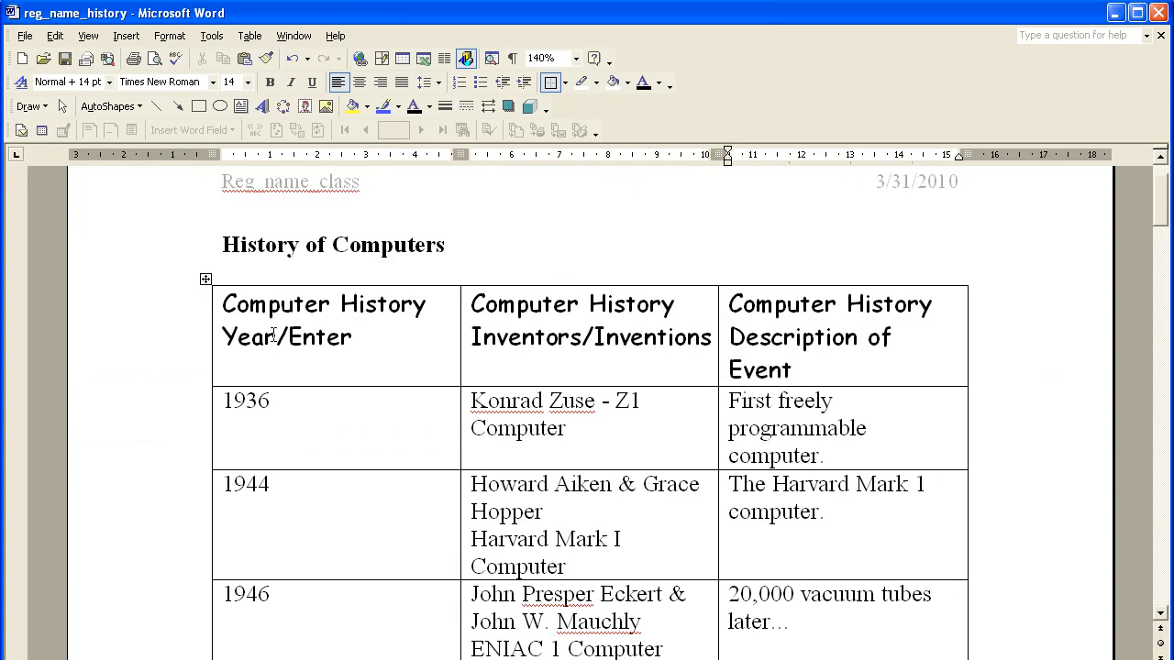
pyautogui.click(273, 336)
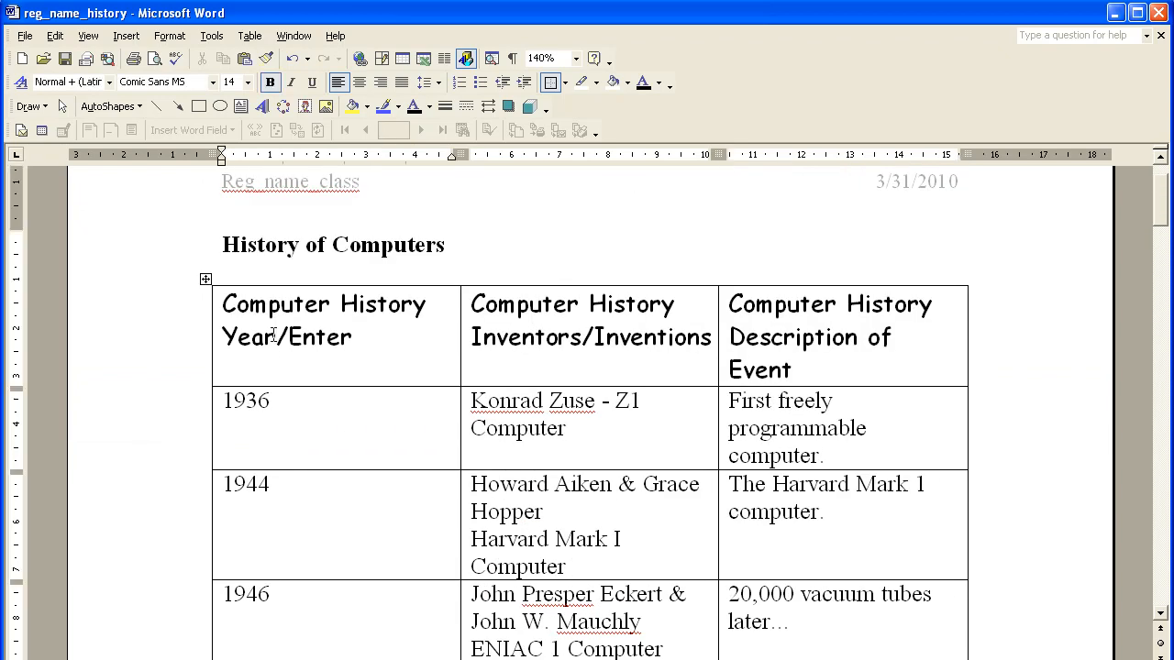
pyautogui.click(364, 340)
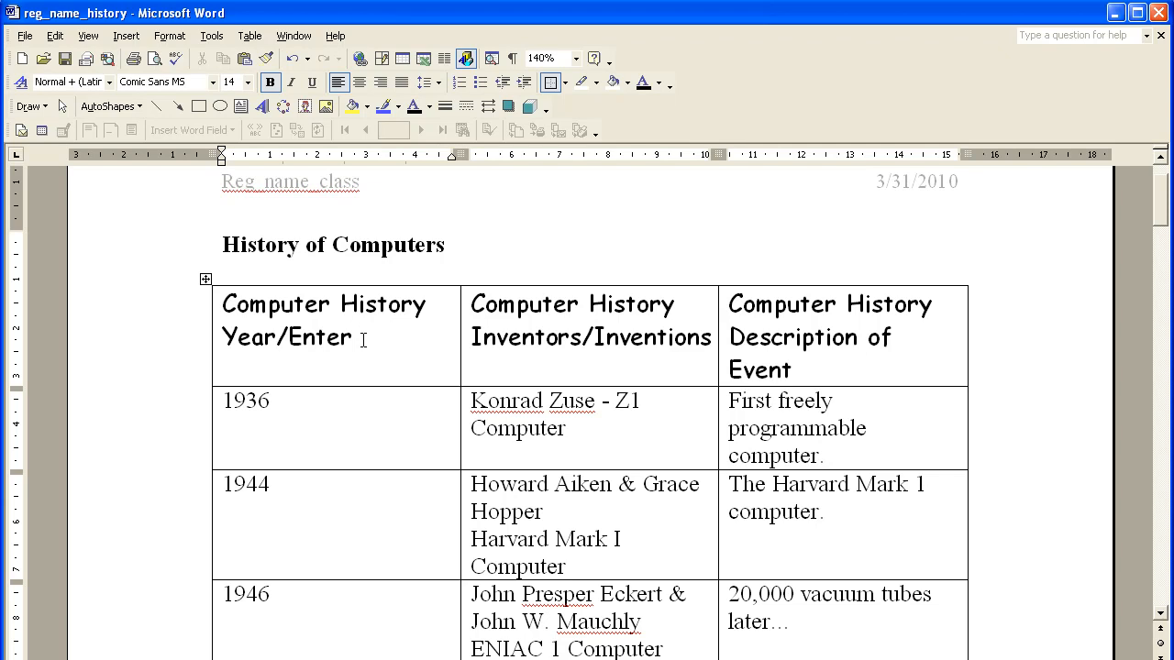